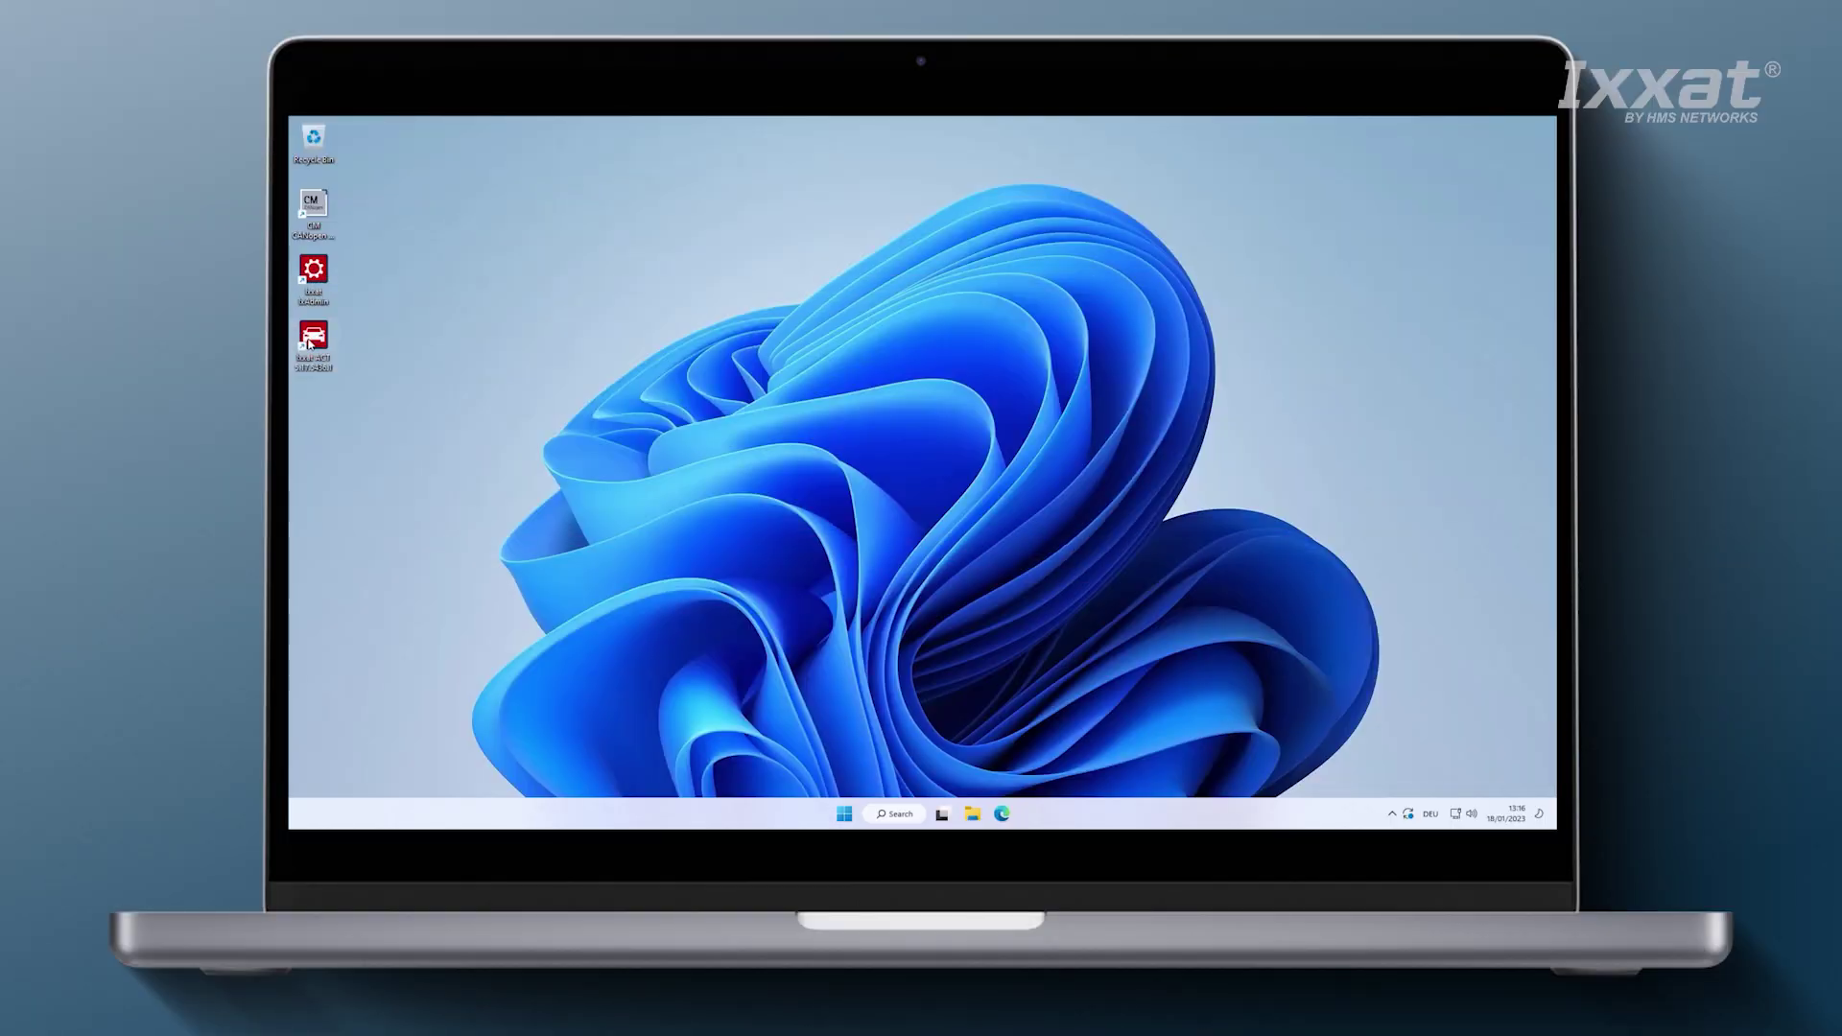
Launch Ixxat ACT from the desktop icon and maximize its empty main window
double_click(312, 336)
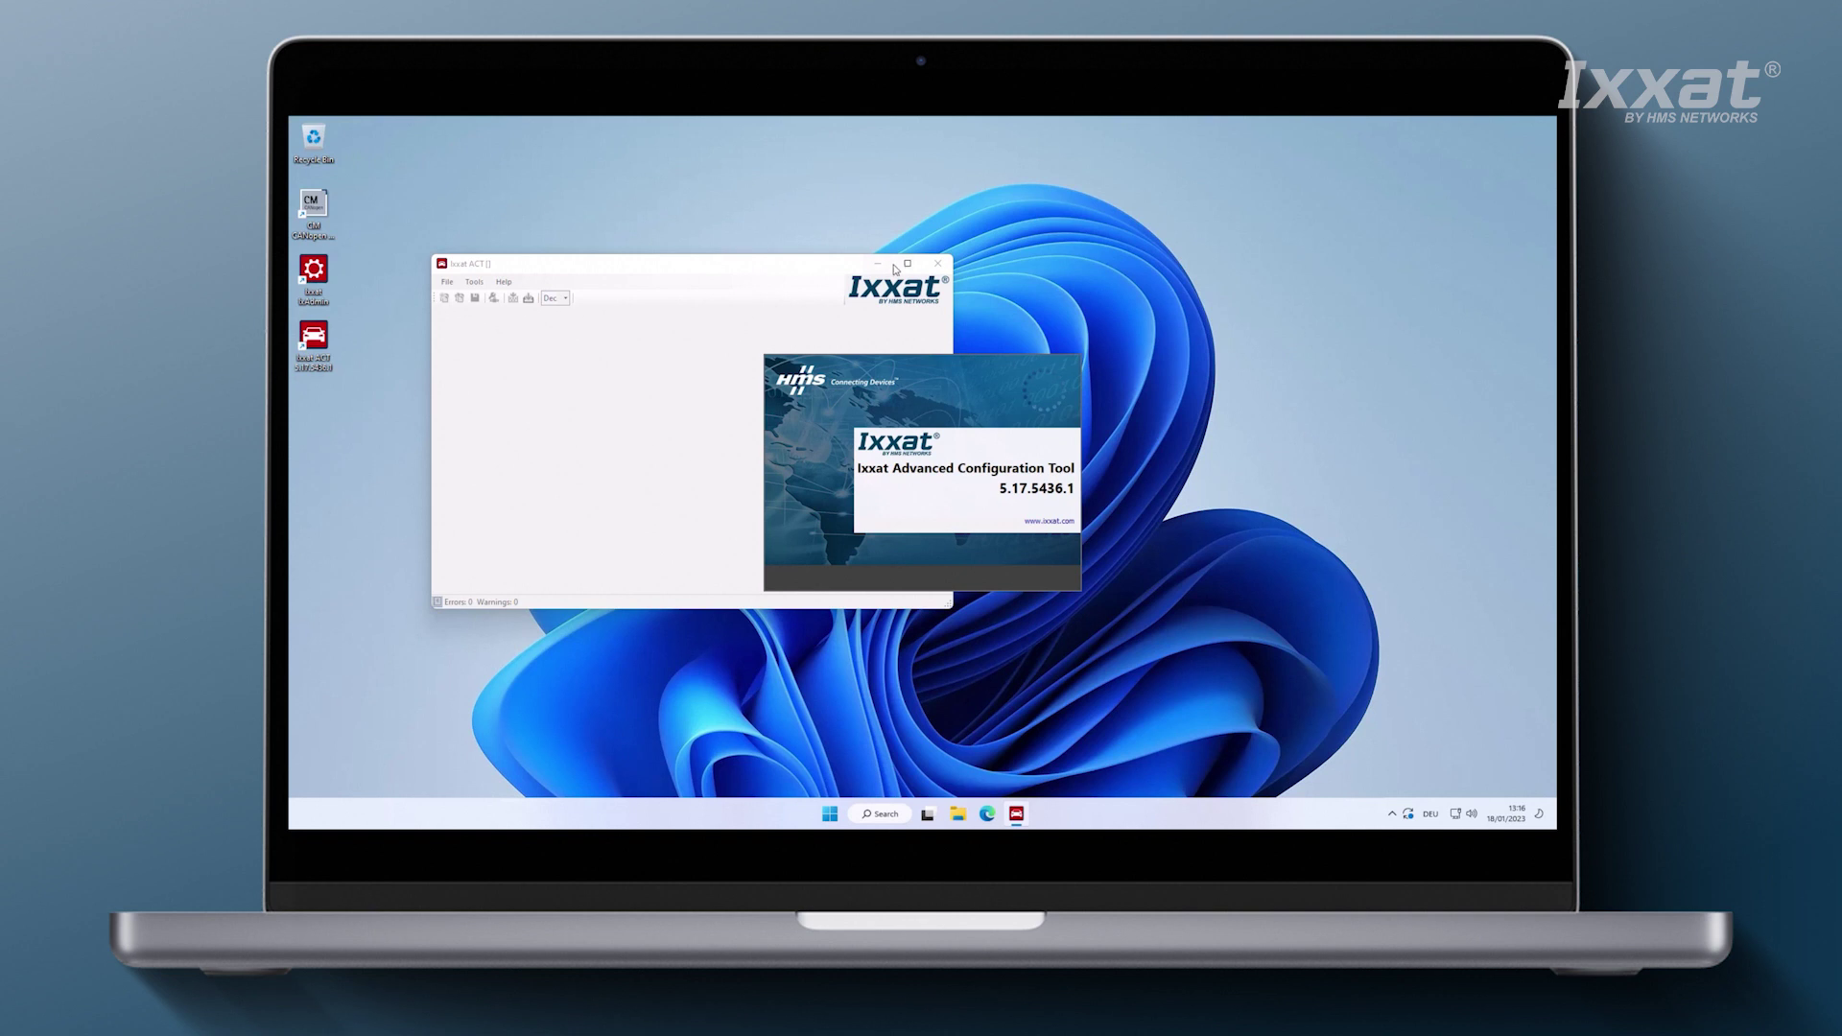
click(907, 263)
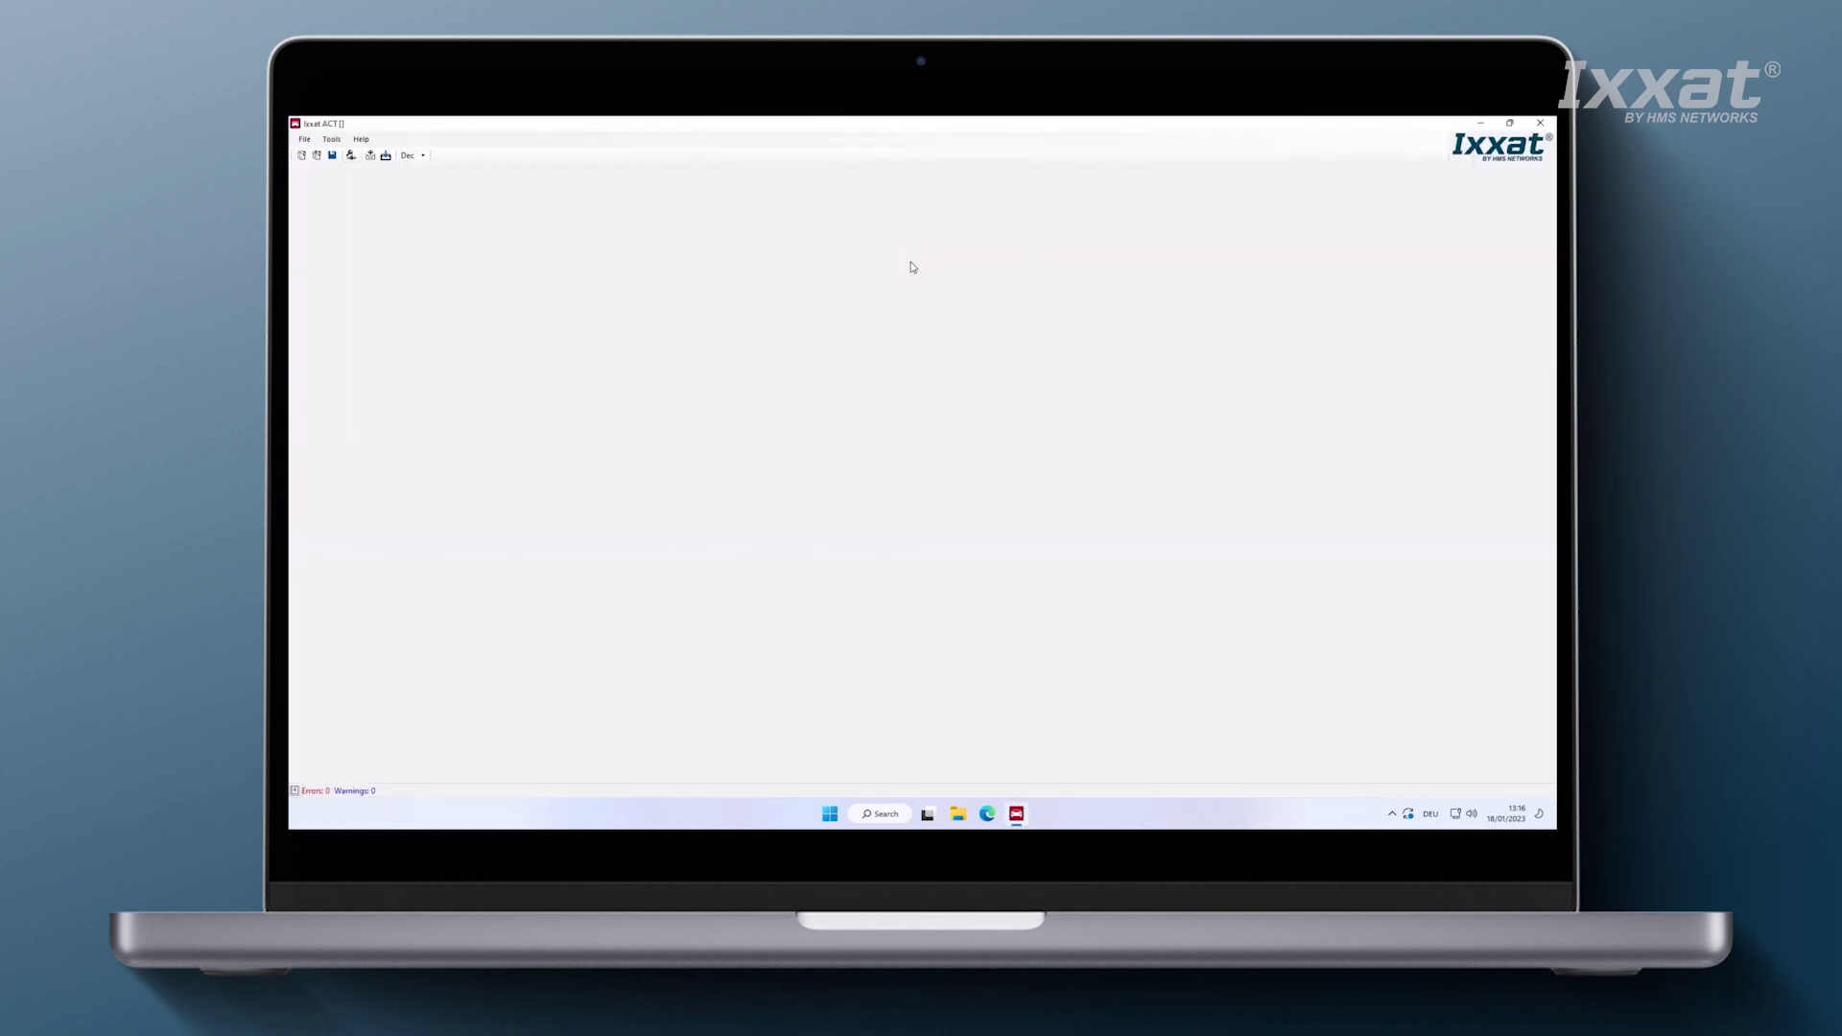
click(305, 139)
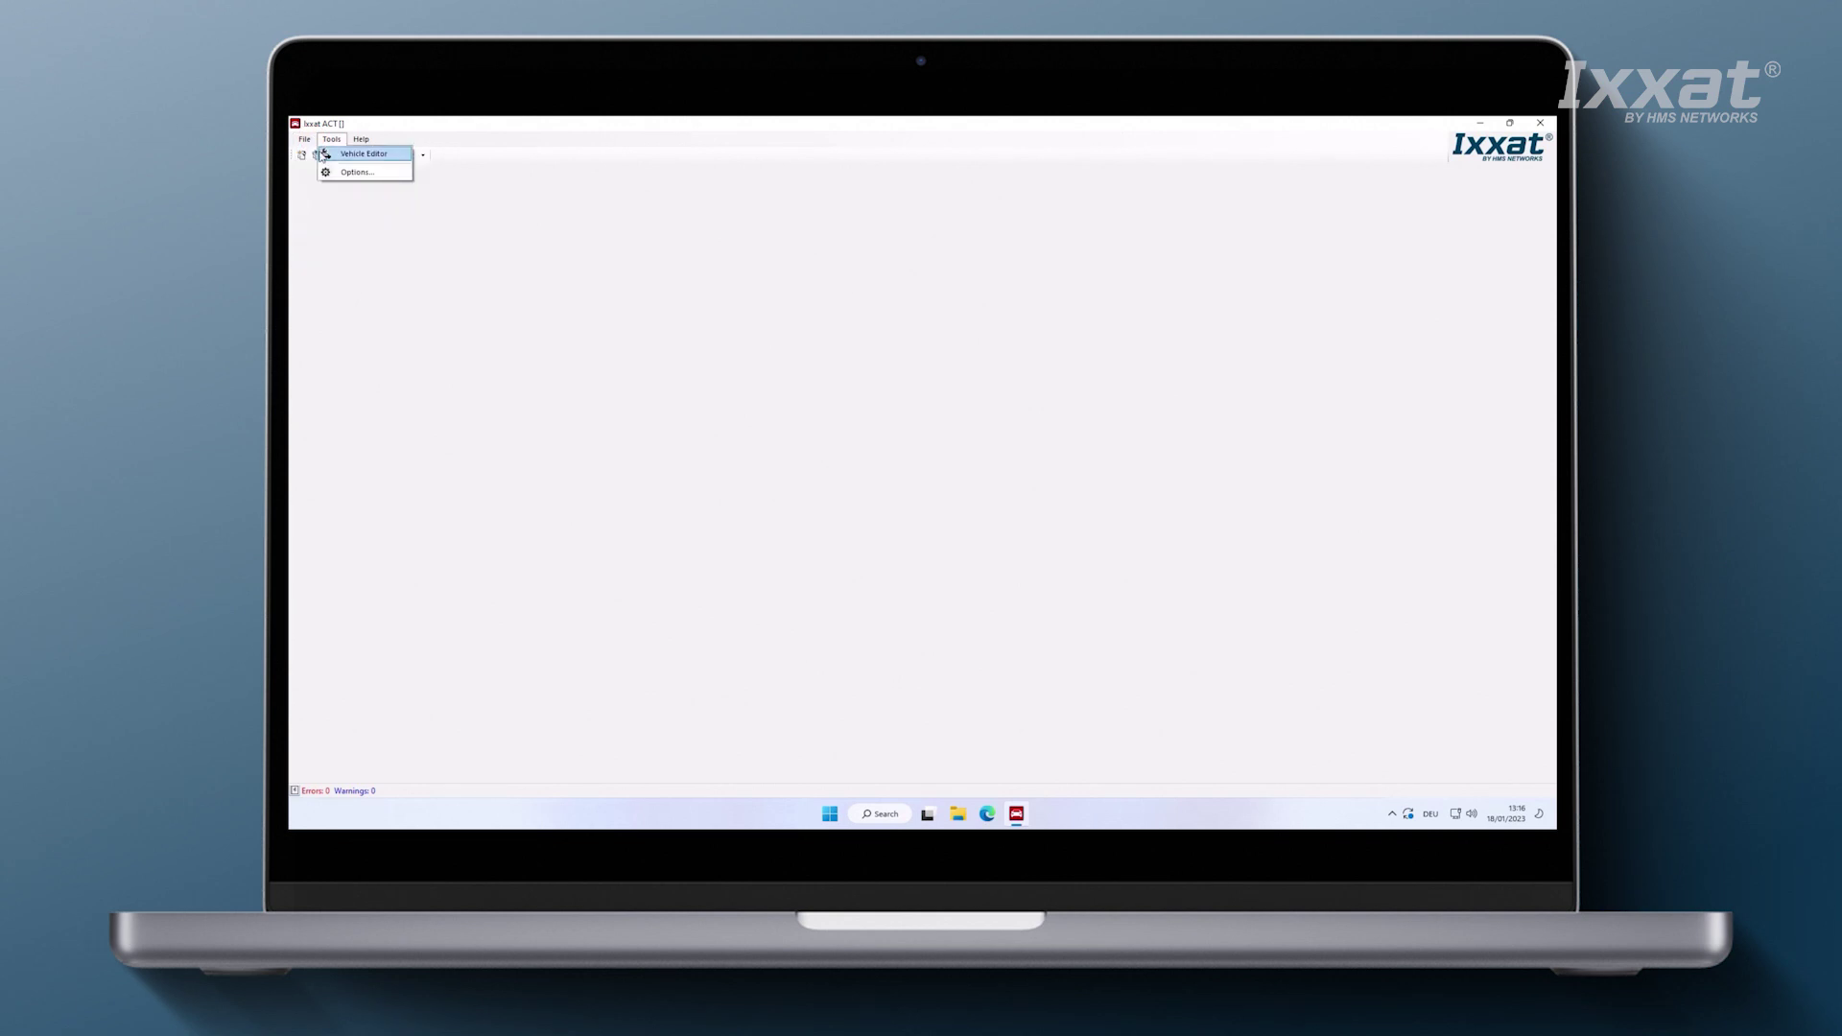
Start a new Gateway-template project on the Ixxat CANnector LE, reaching buses CAN-1 to CAN-4
click(317, 153)
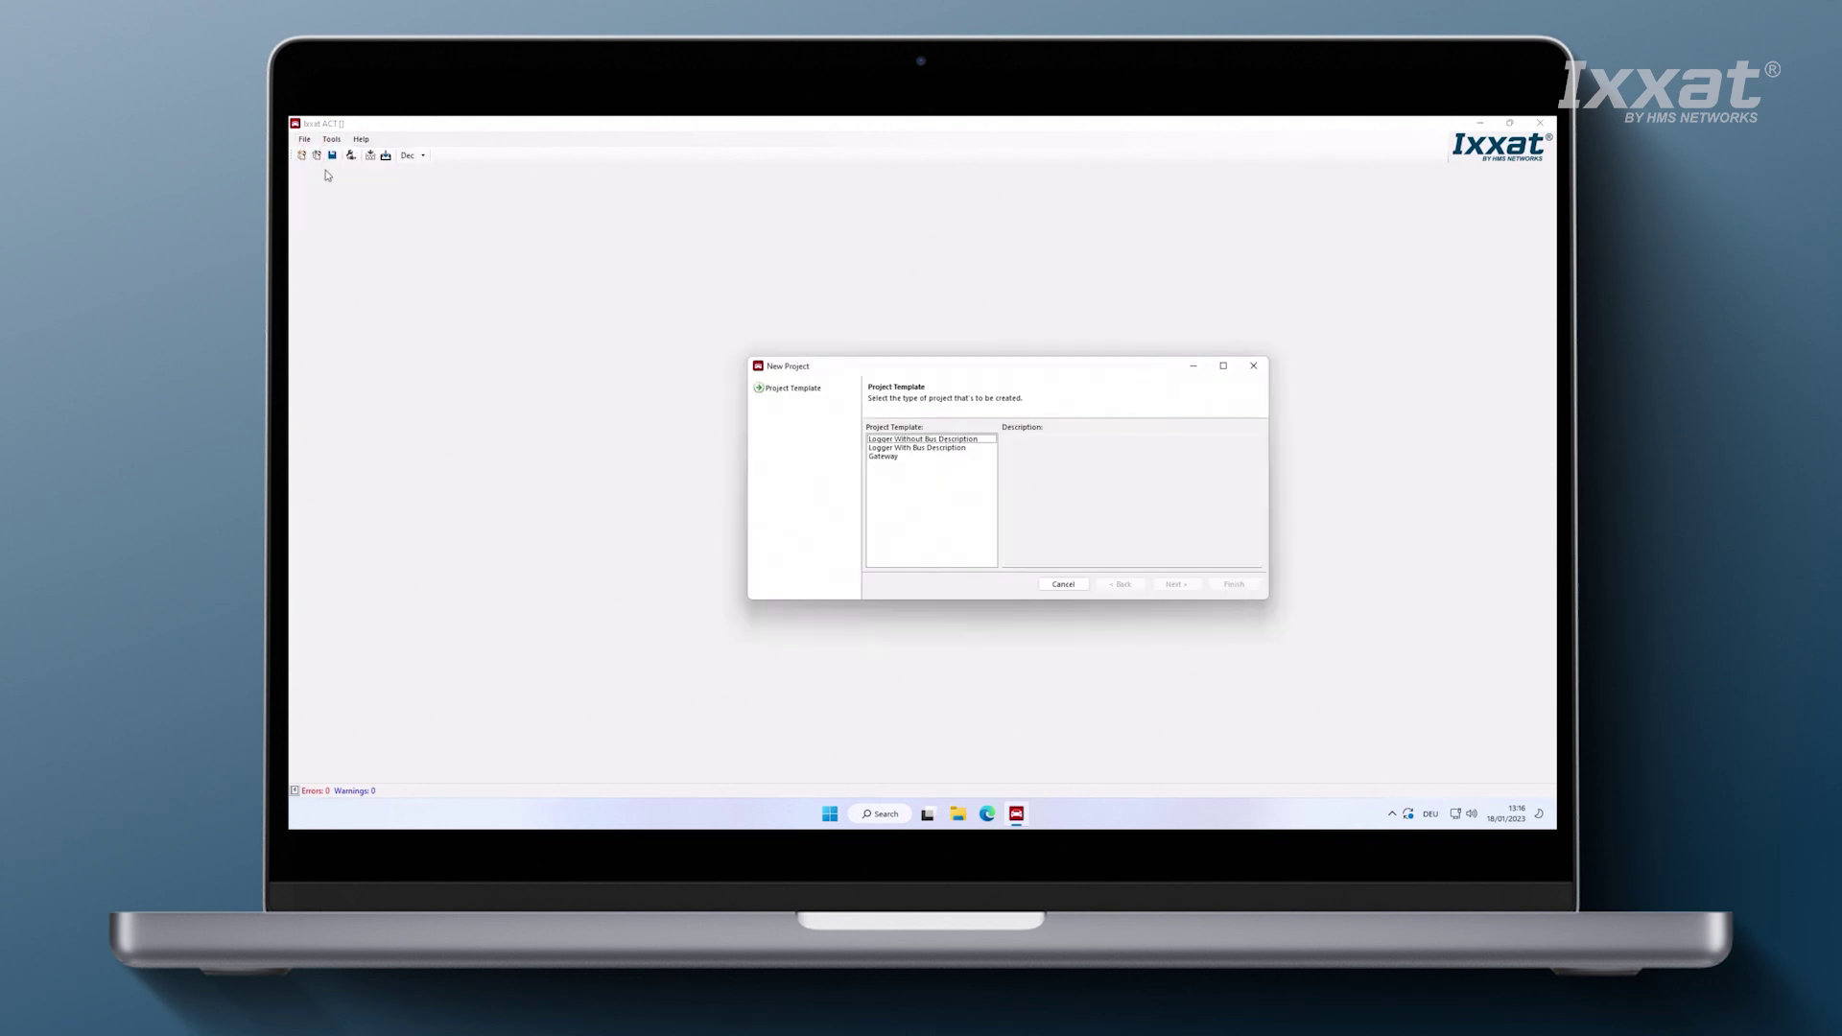
click(878, 457)
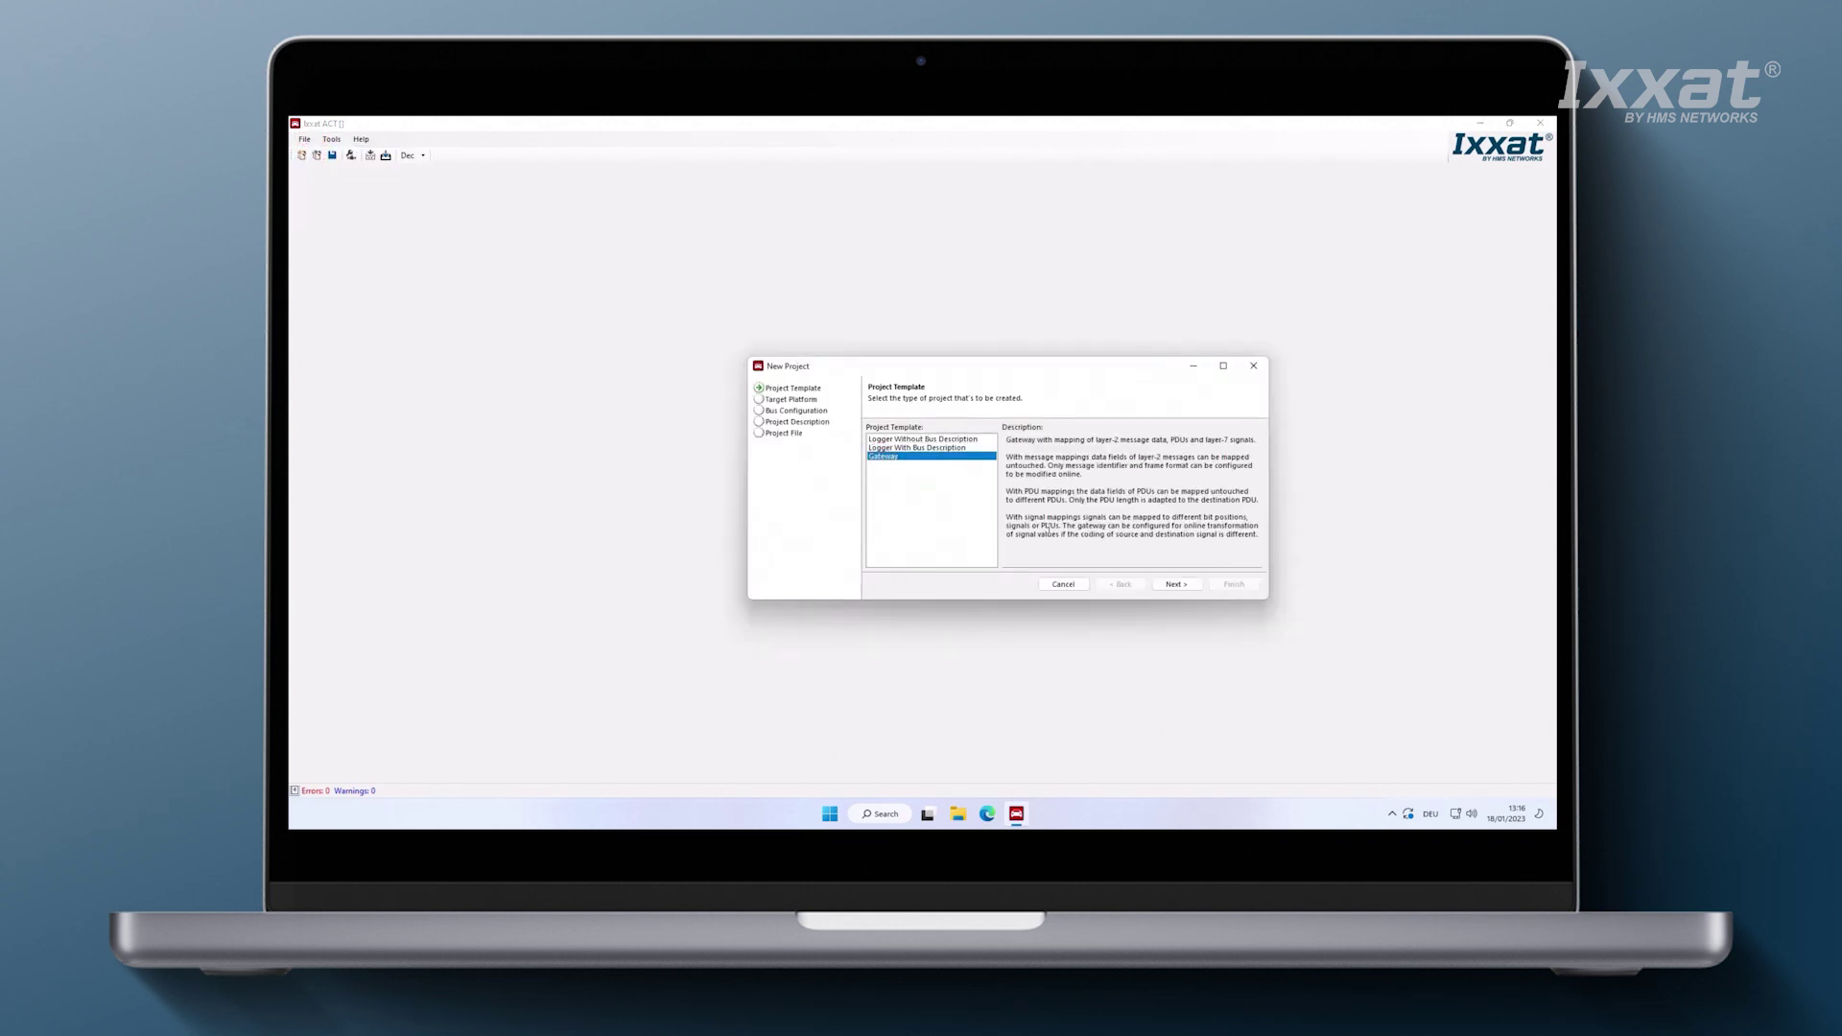
click(1167, 584)
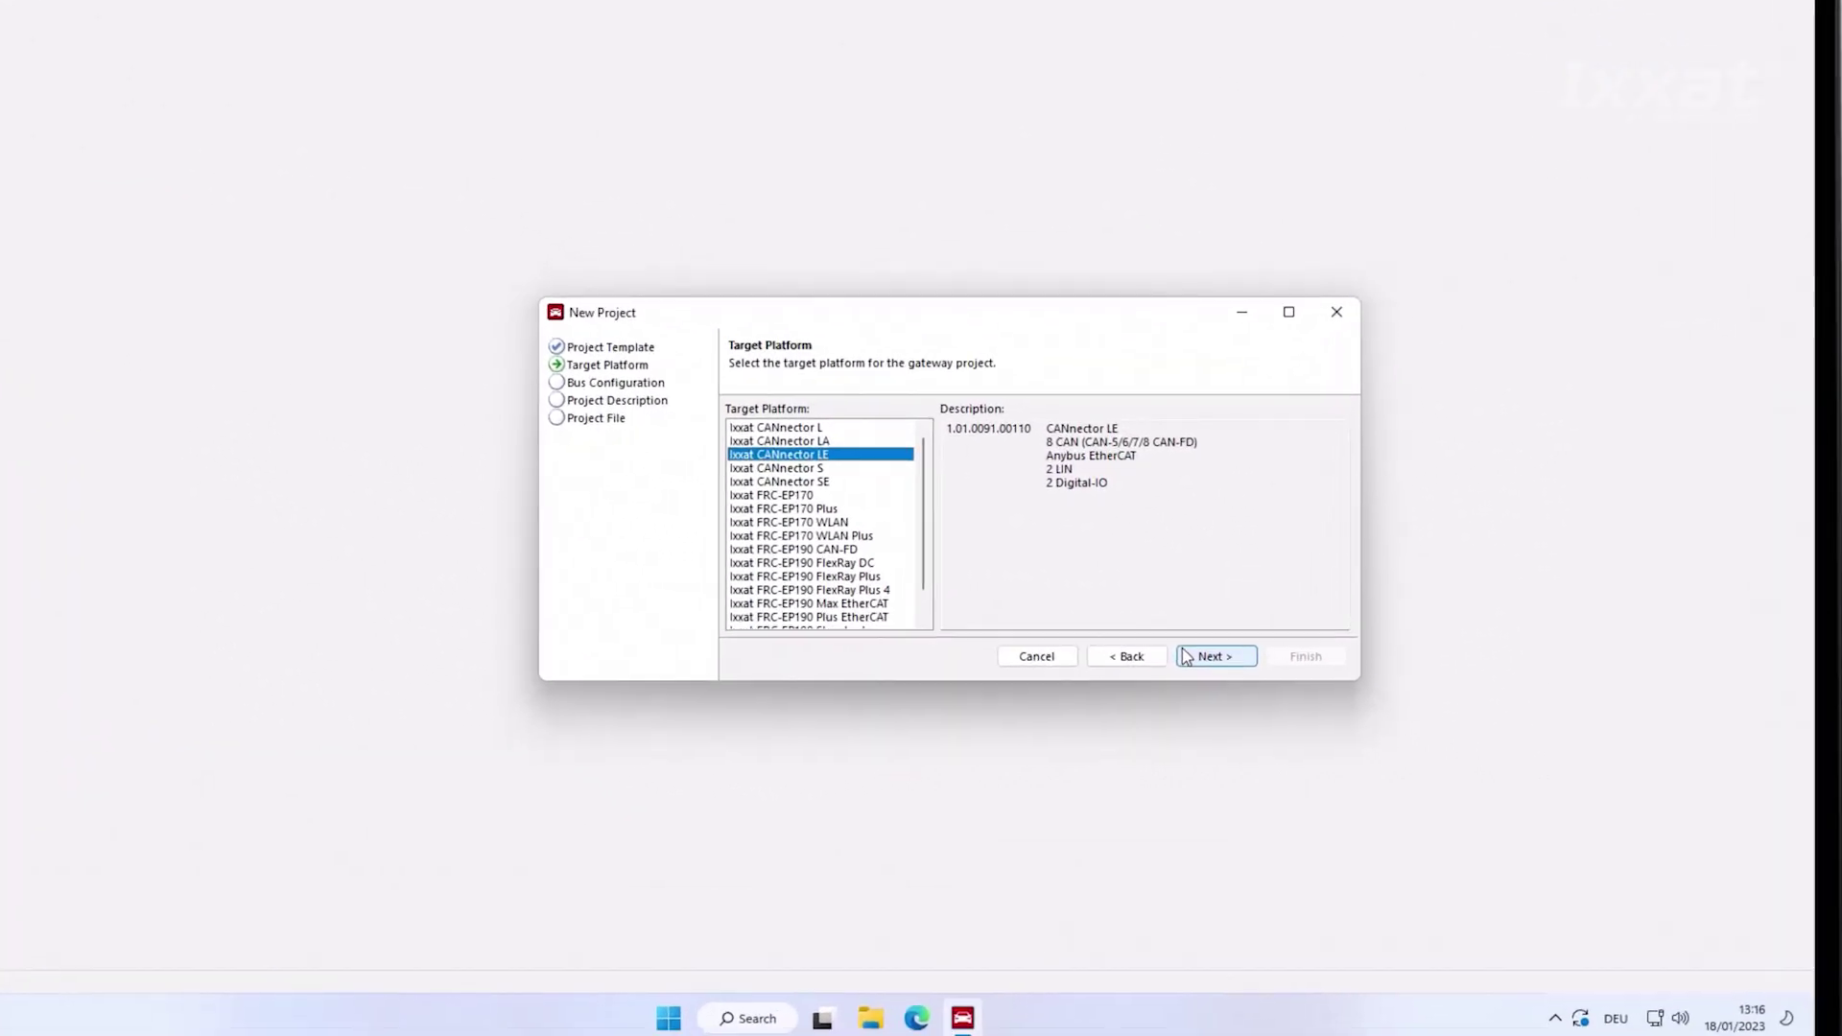
click(1189, 667)
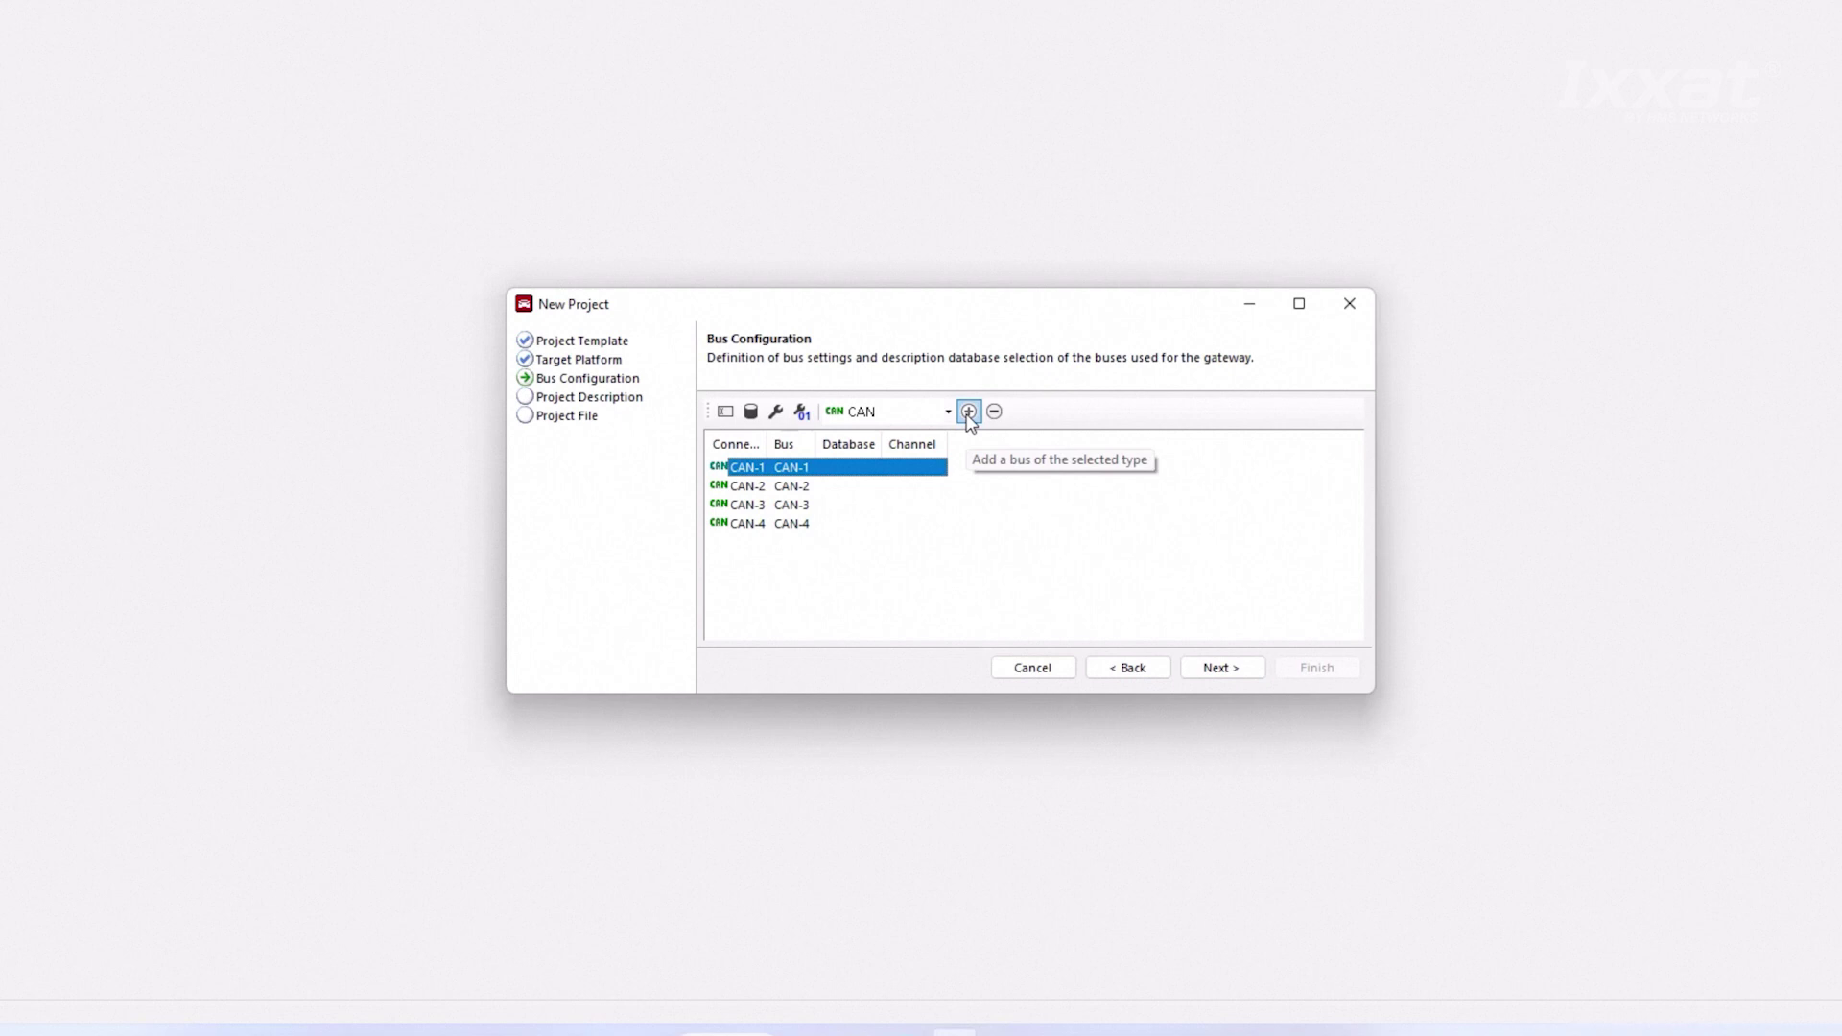
Add CAN-5 from IXXAT > CANfd_CAR > I100 > CAR_CANfd, keeping 500/2000 kbit/s timing
click(969, 412)
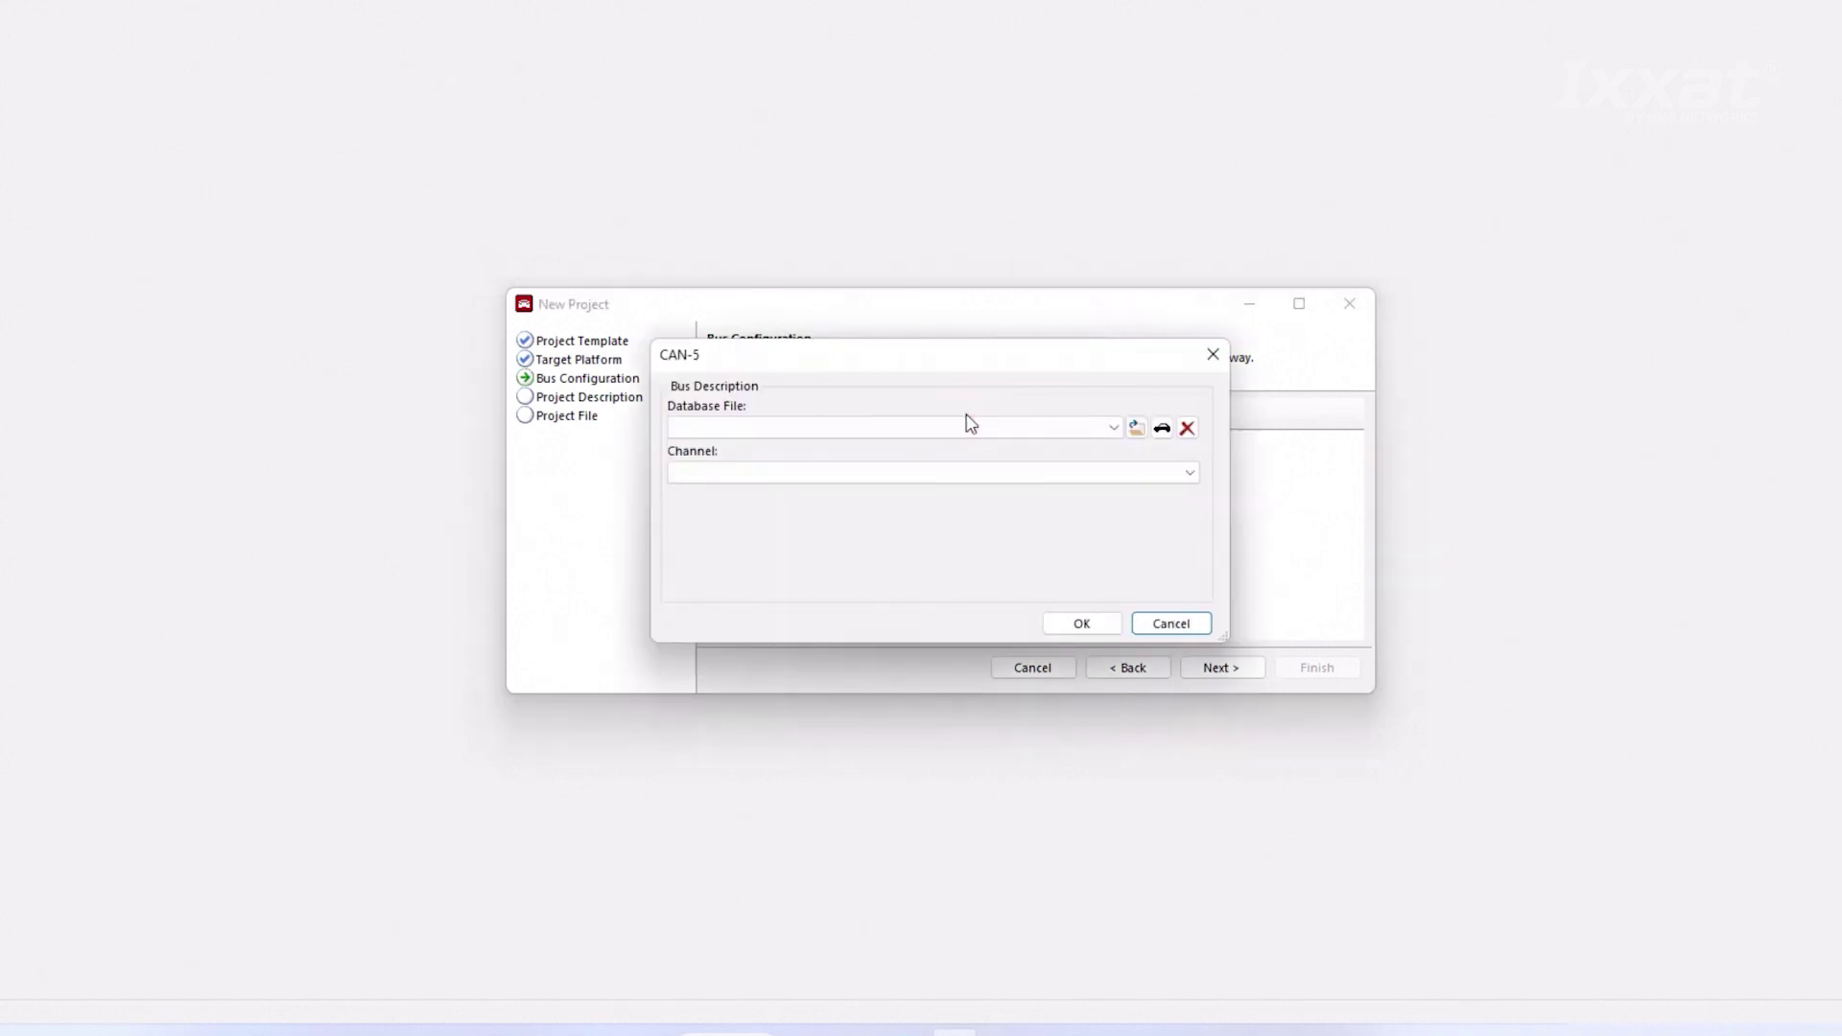
click(1162, 431)
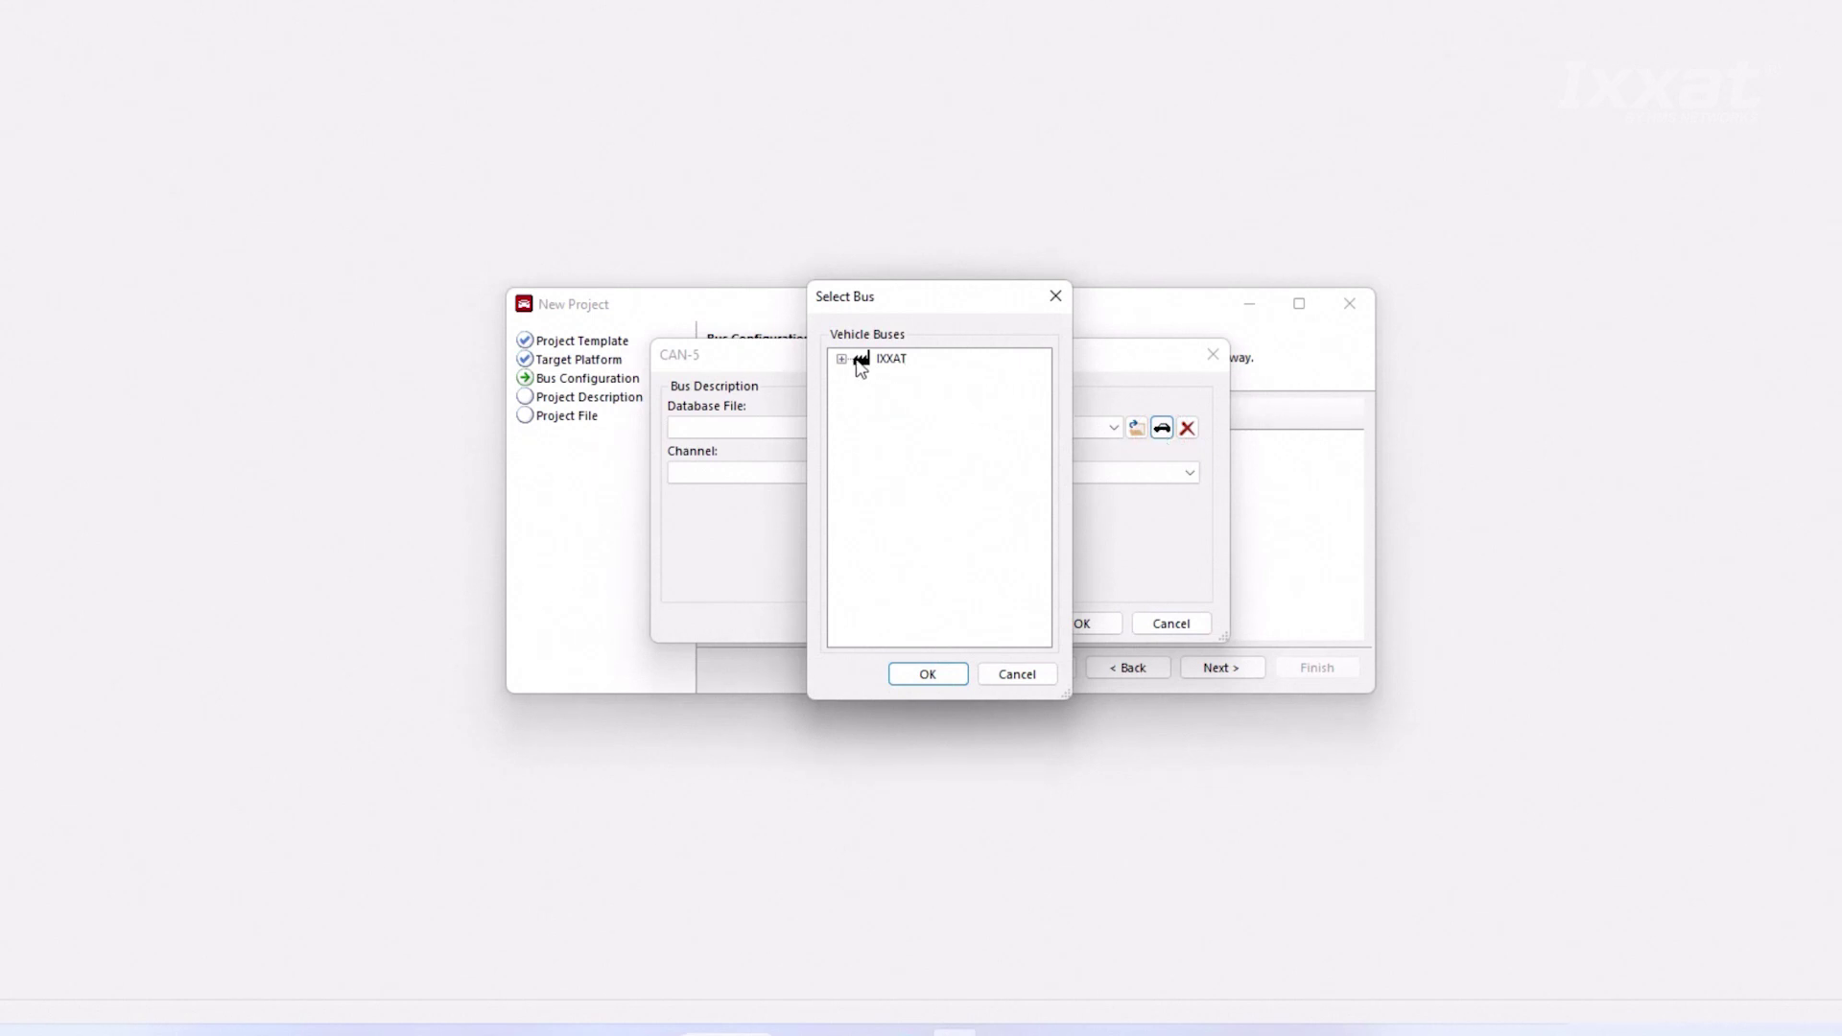
click(841, 359)
click(862, 377)
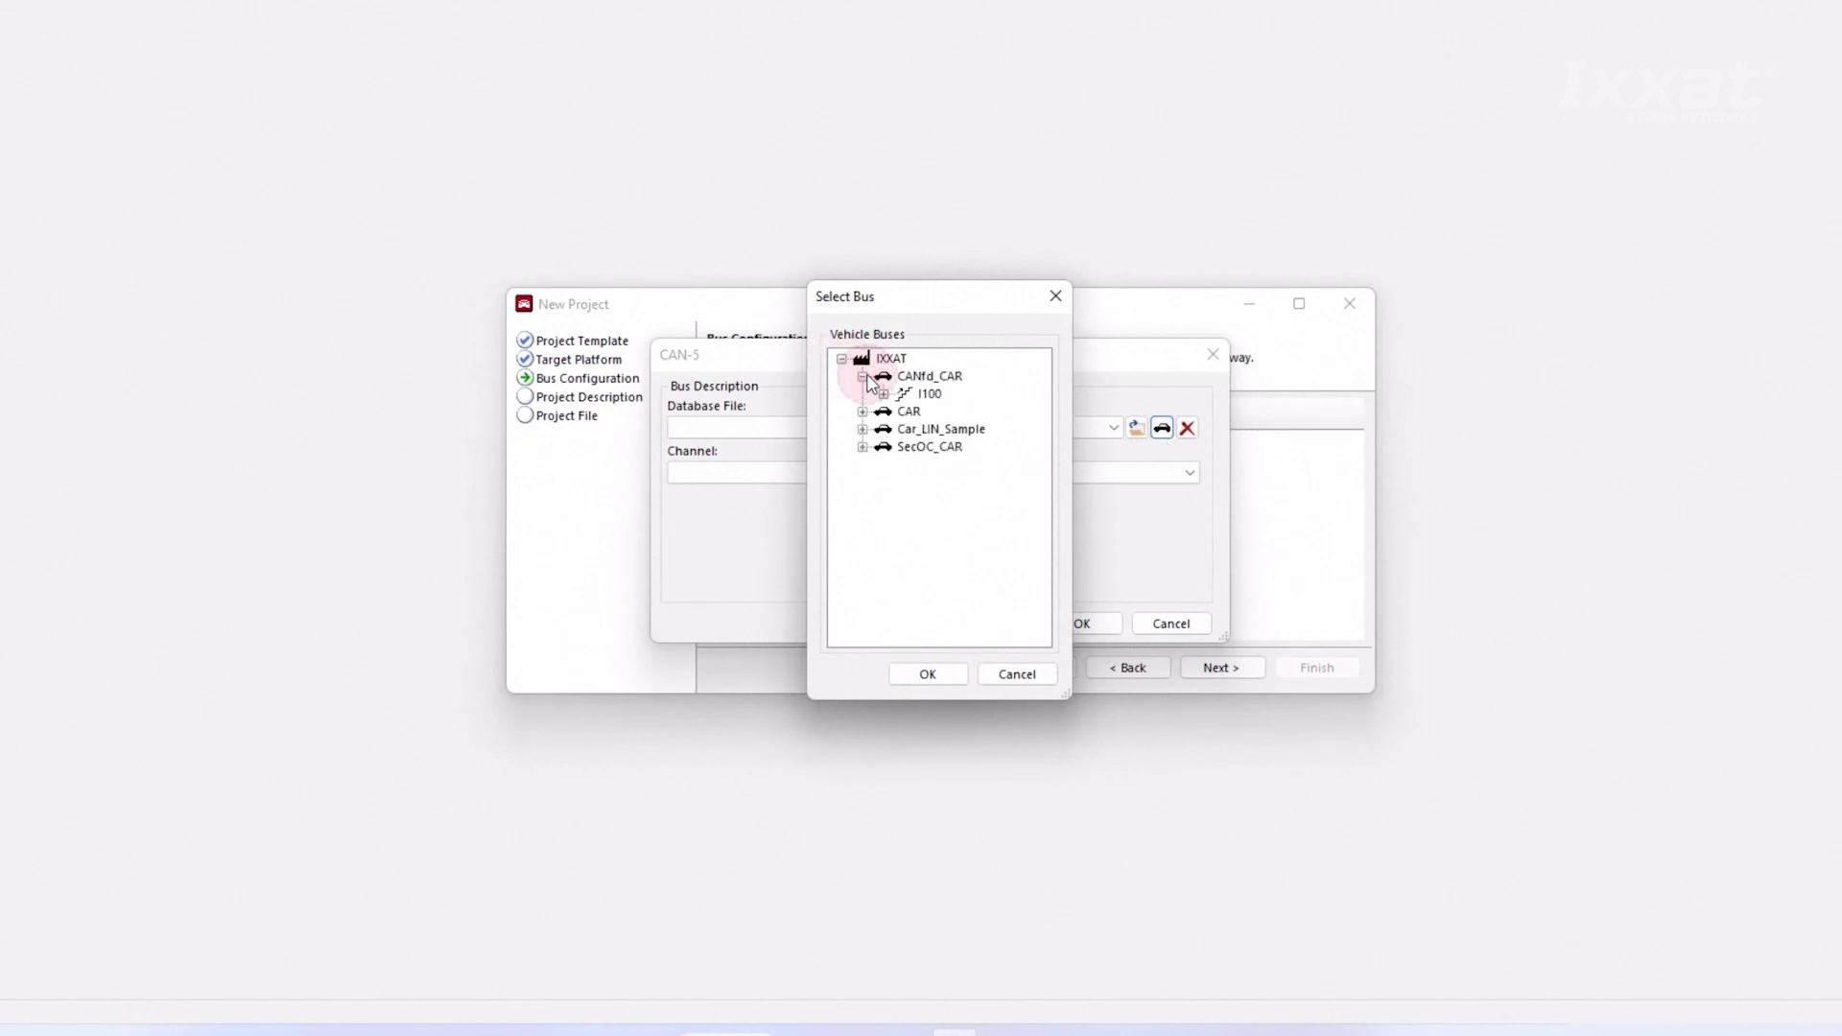
click(884, 394)
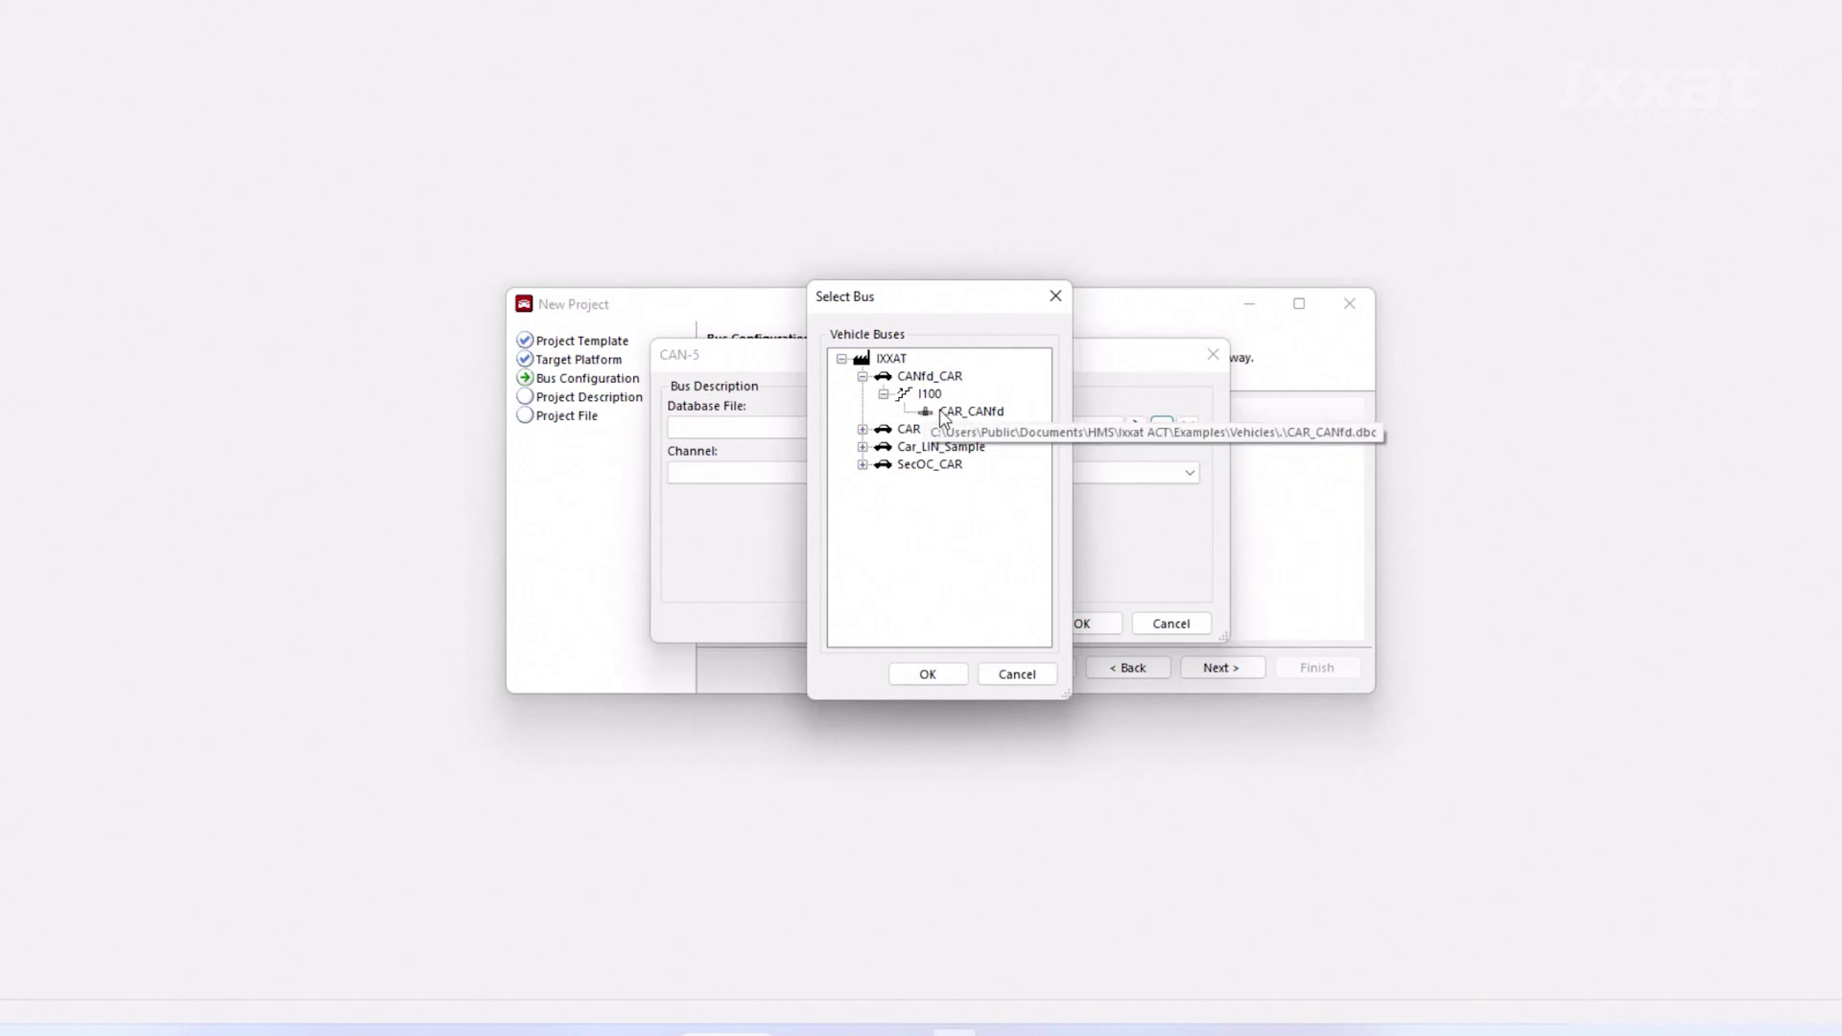
click(968, 411)
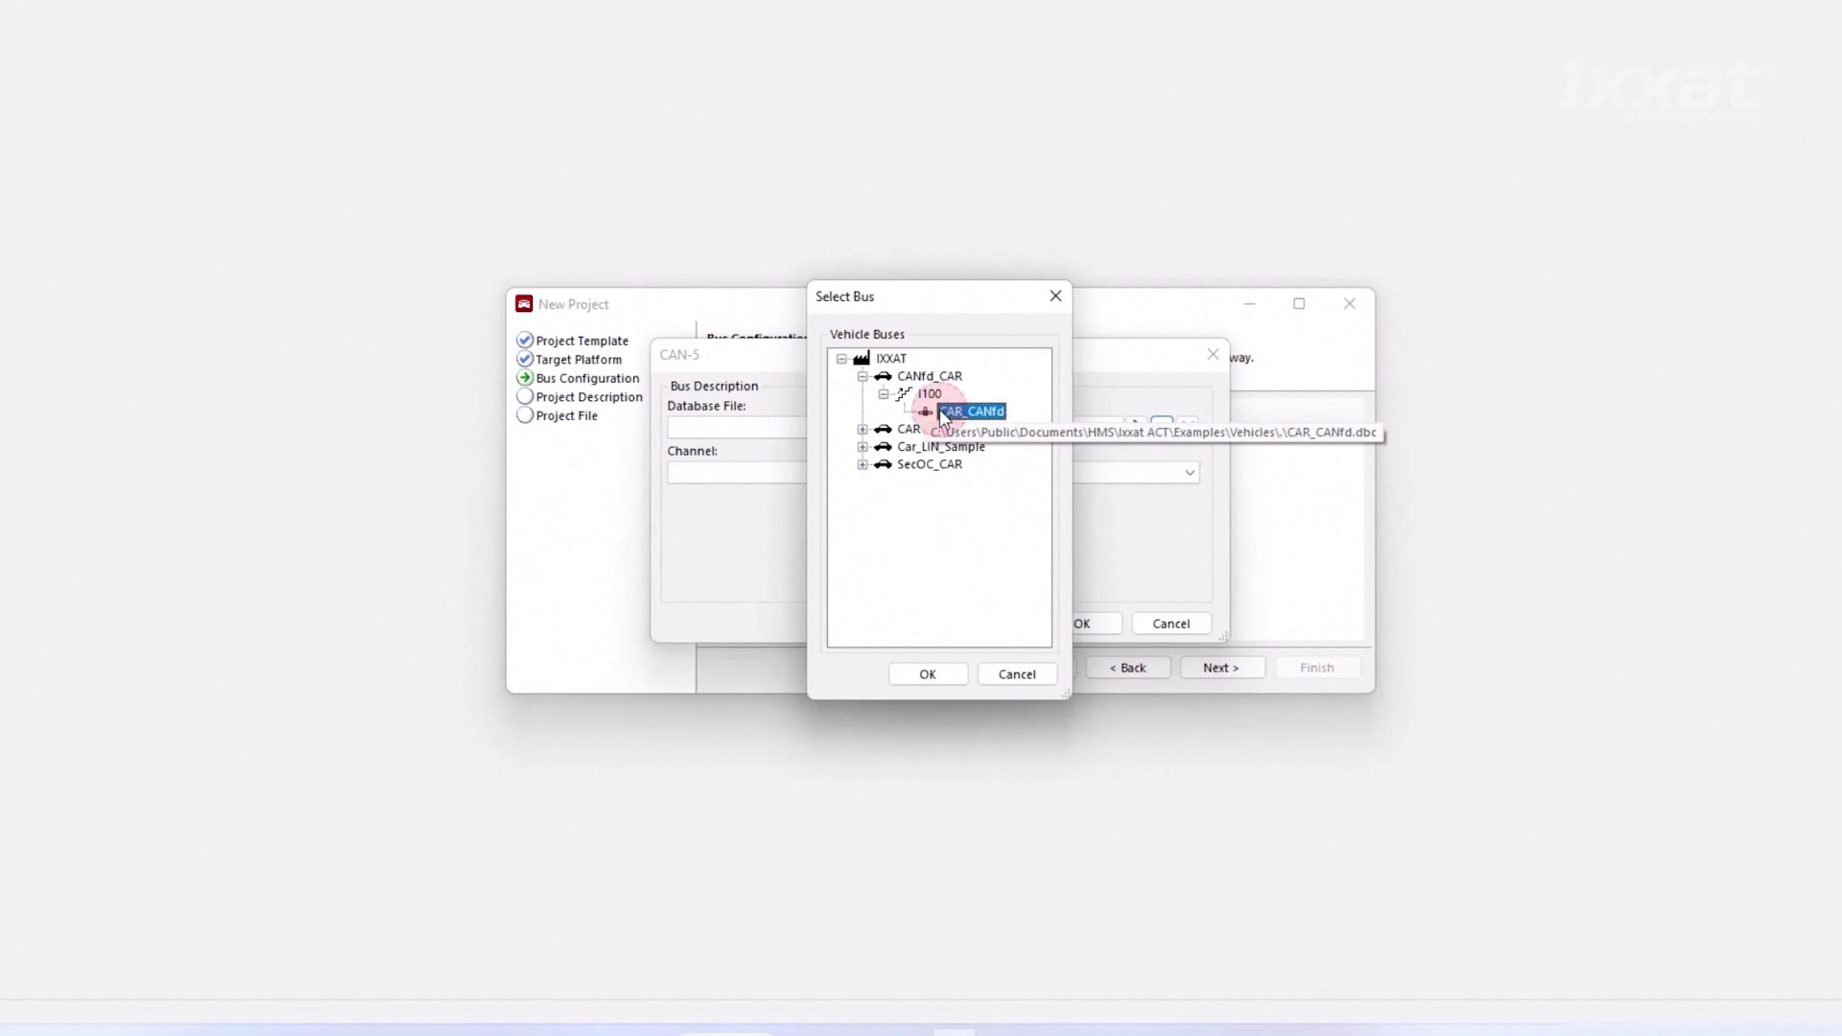
click(943, 673)
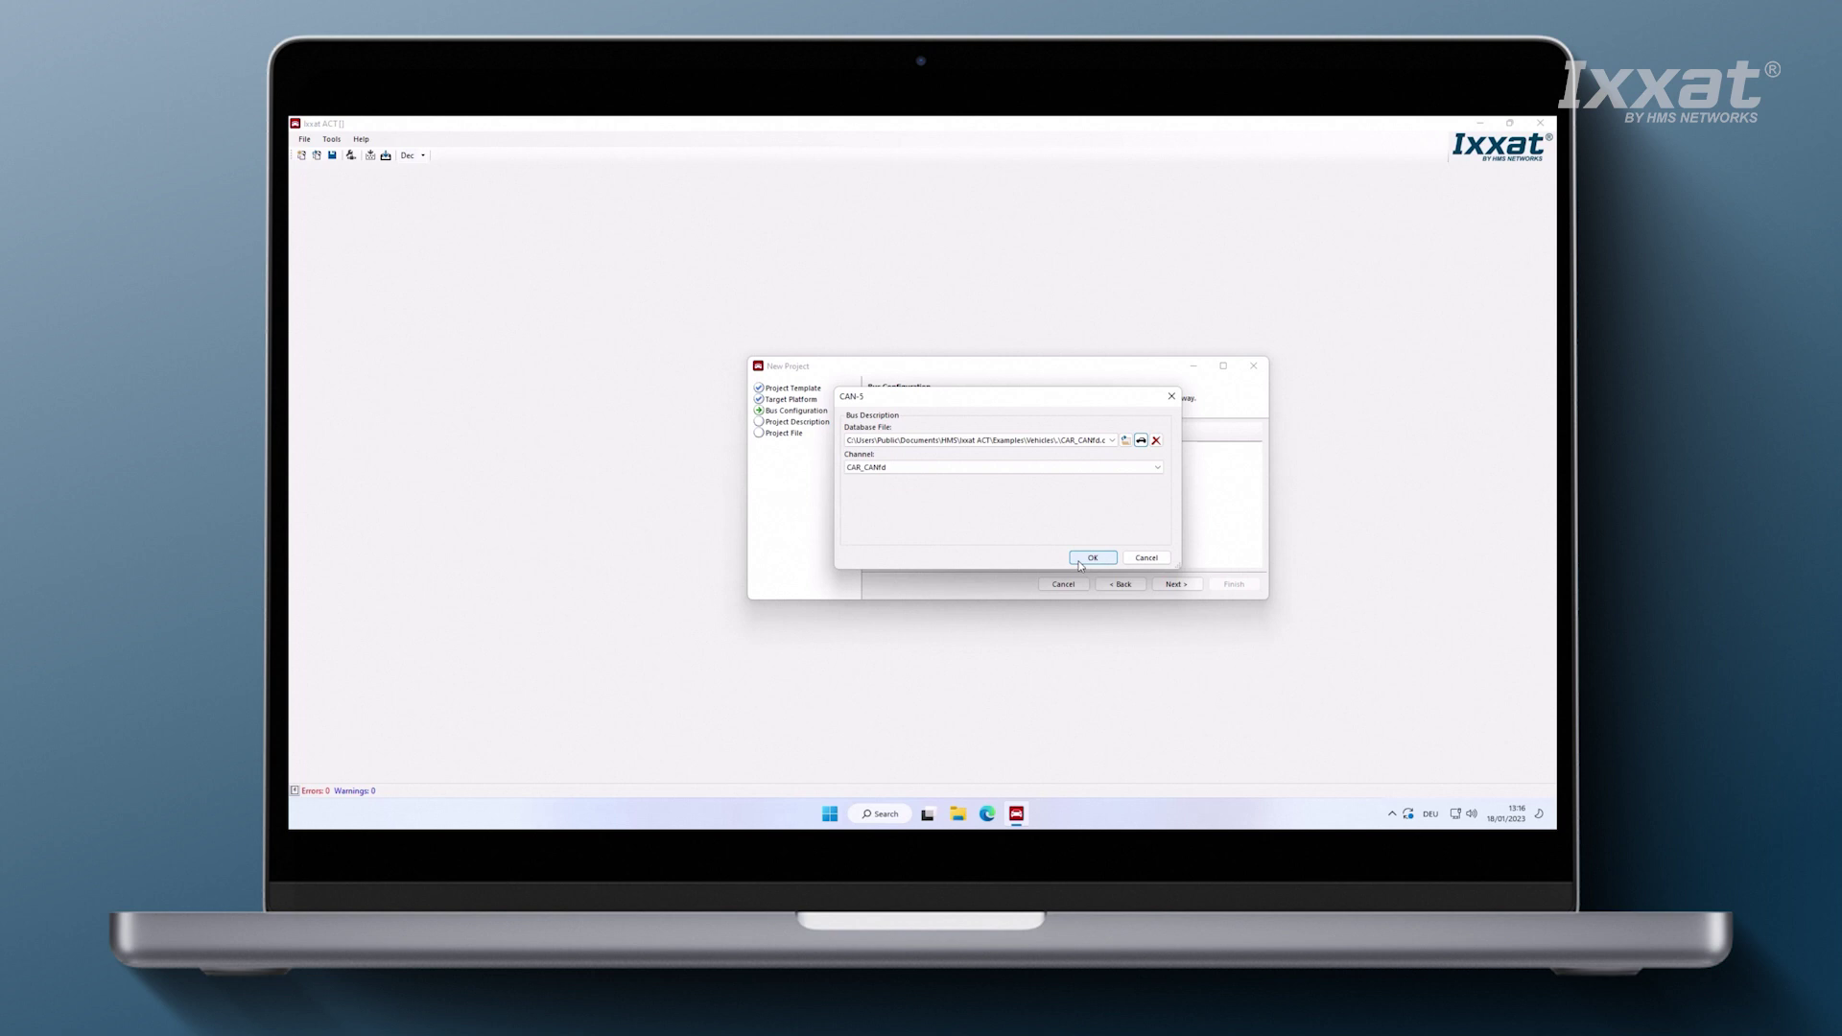
click(1091, 557)
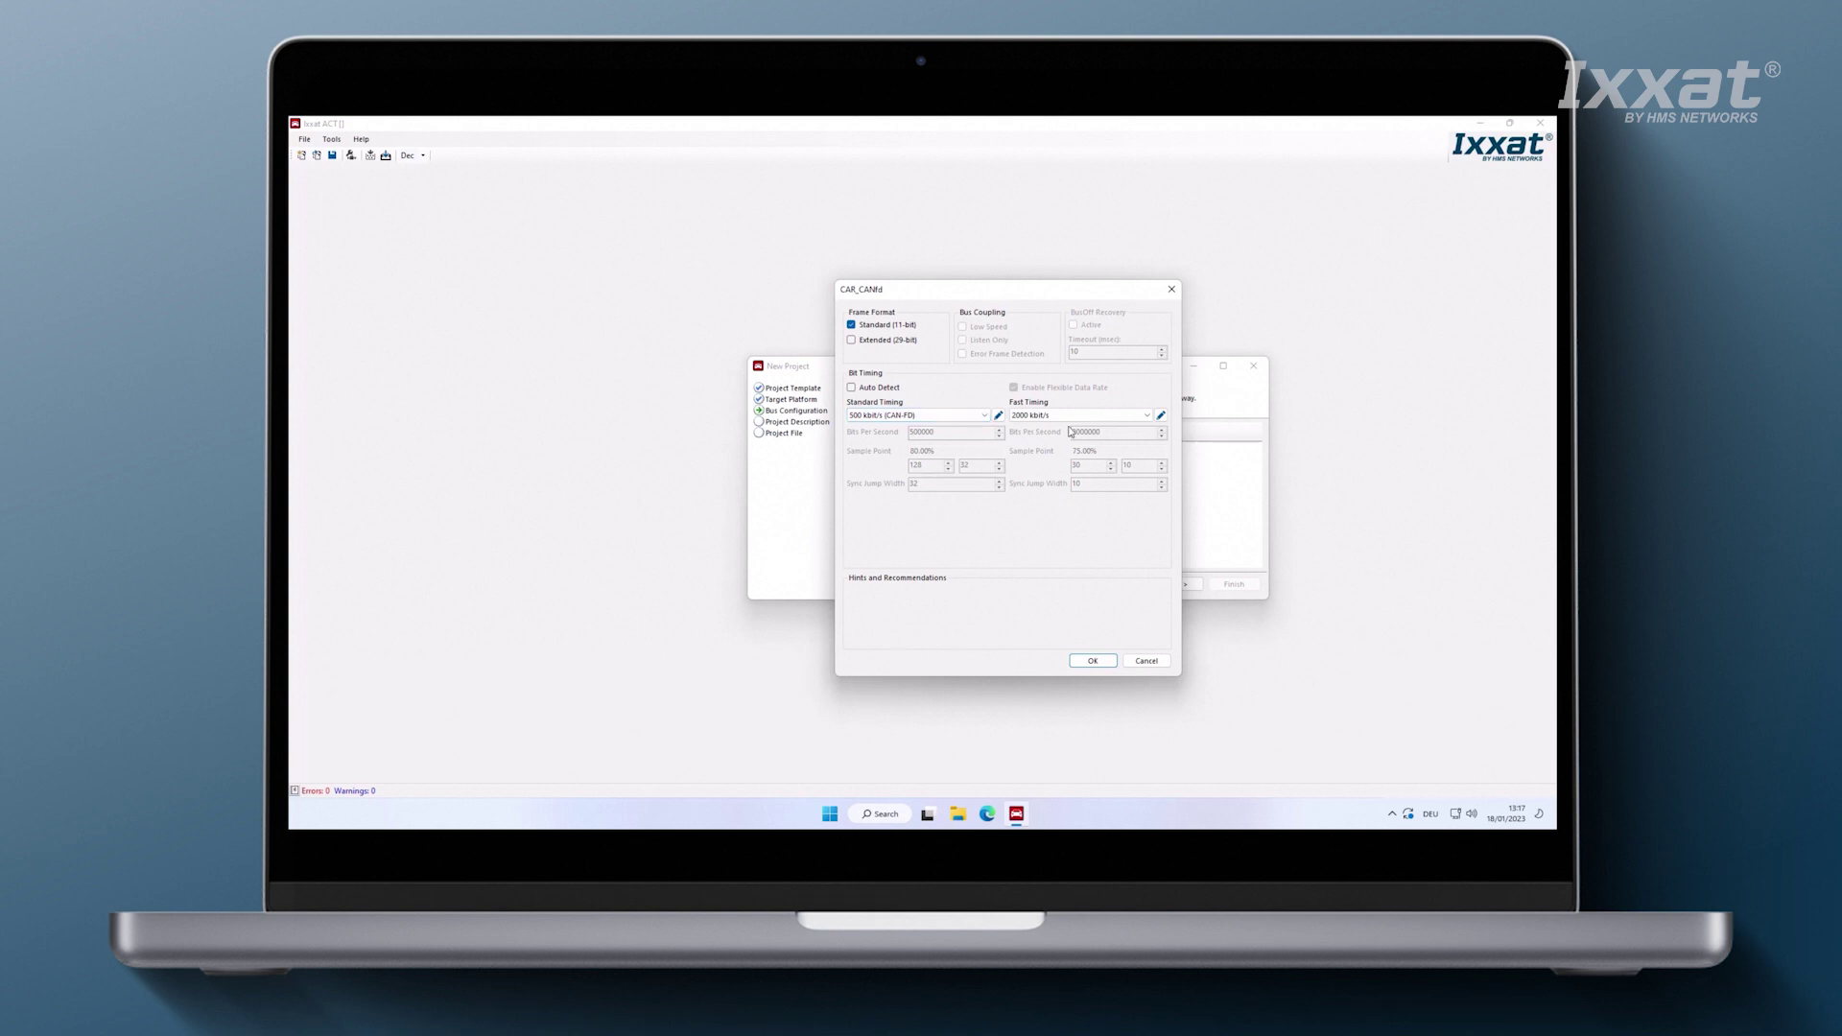
click(1099, 661)
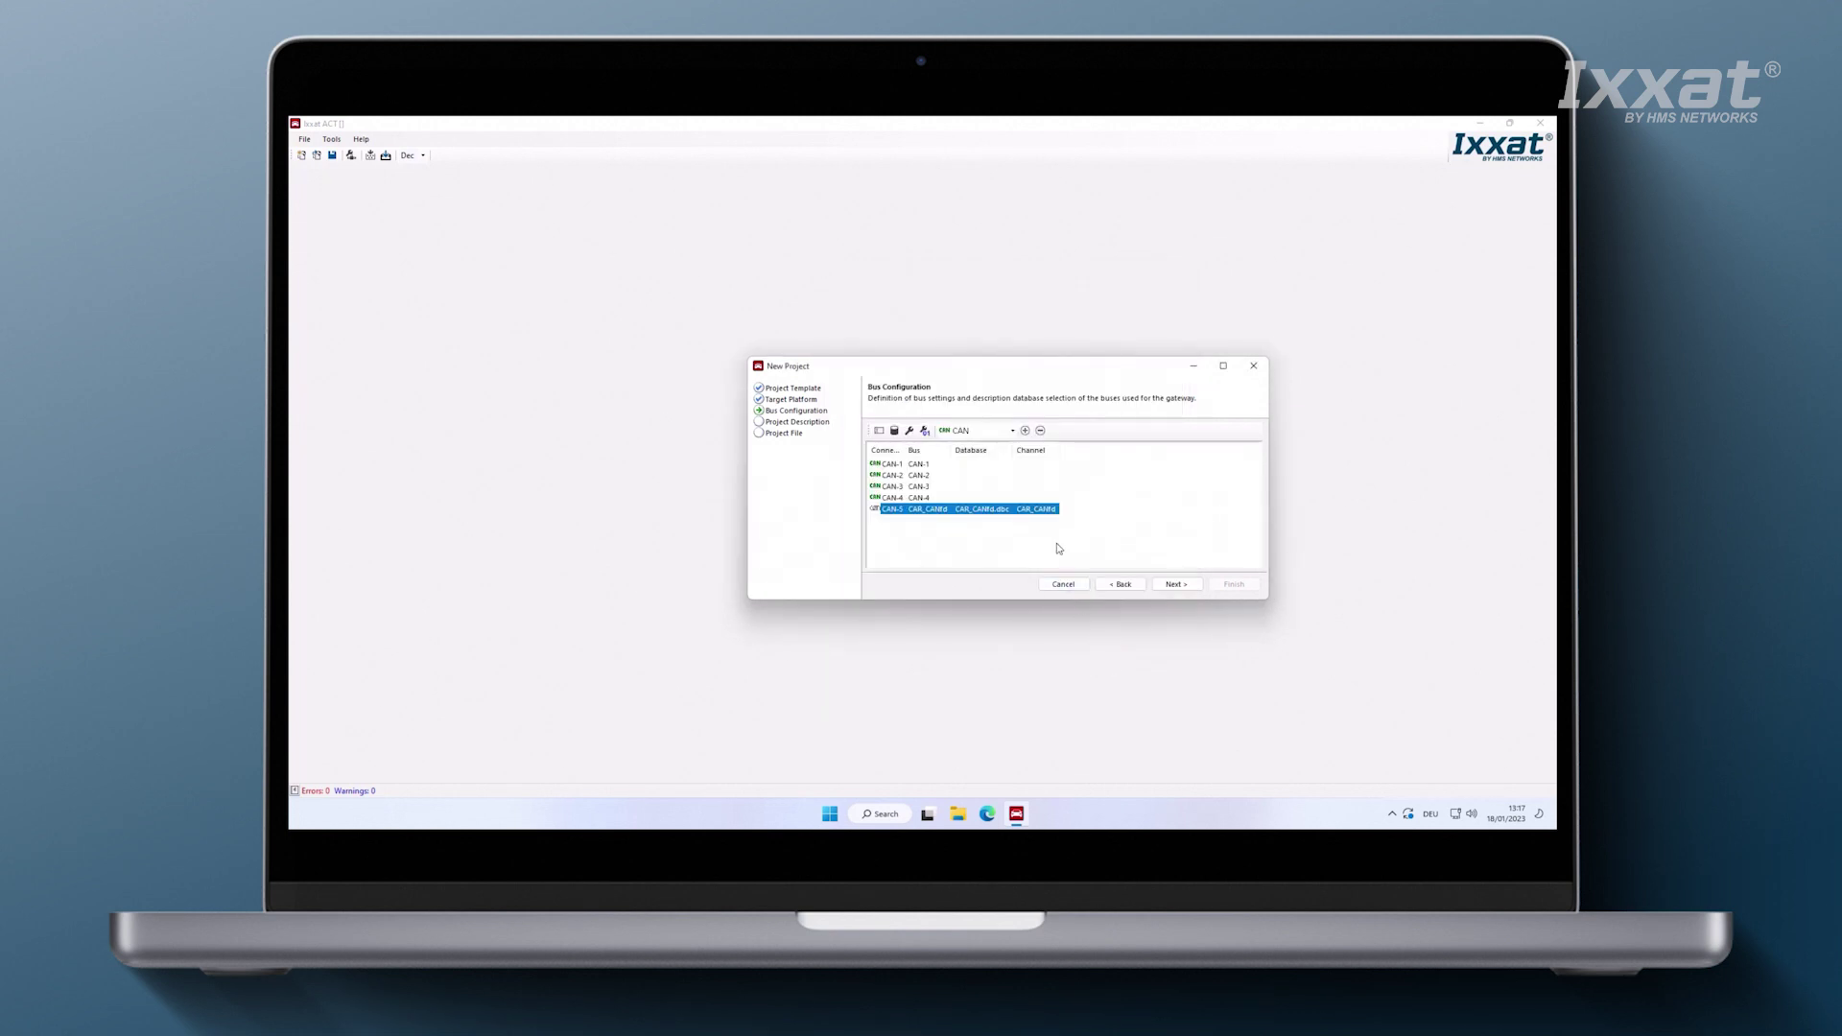
Add an EtherCAT-1 bus, accepting its default bus description, ESI revision and performance settings
click(1013, 431)
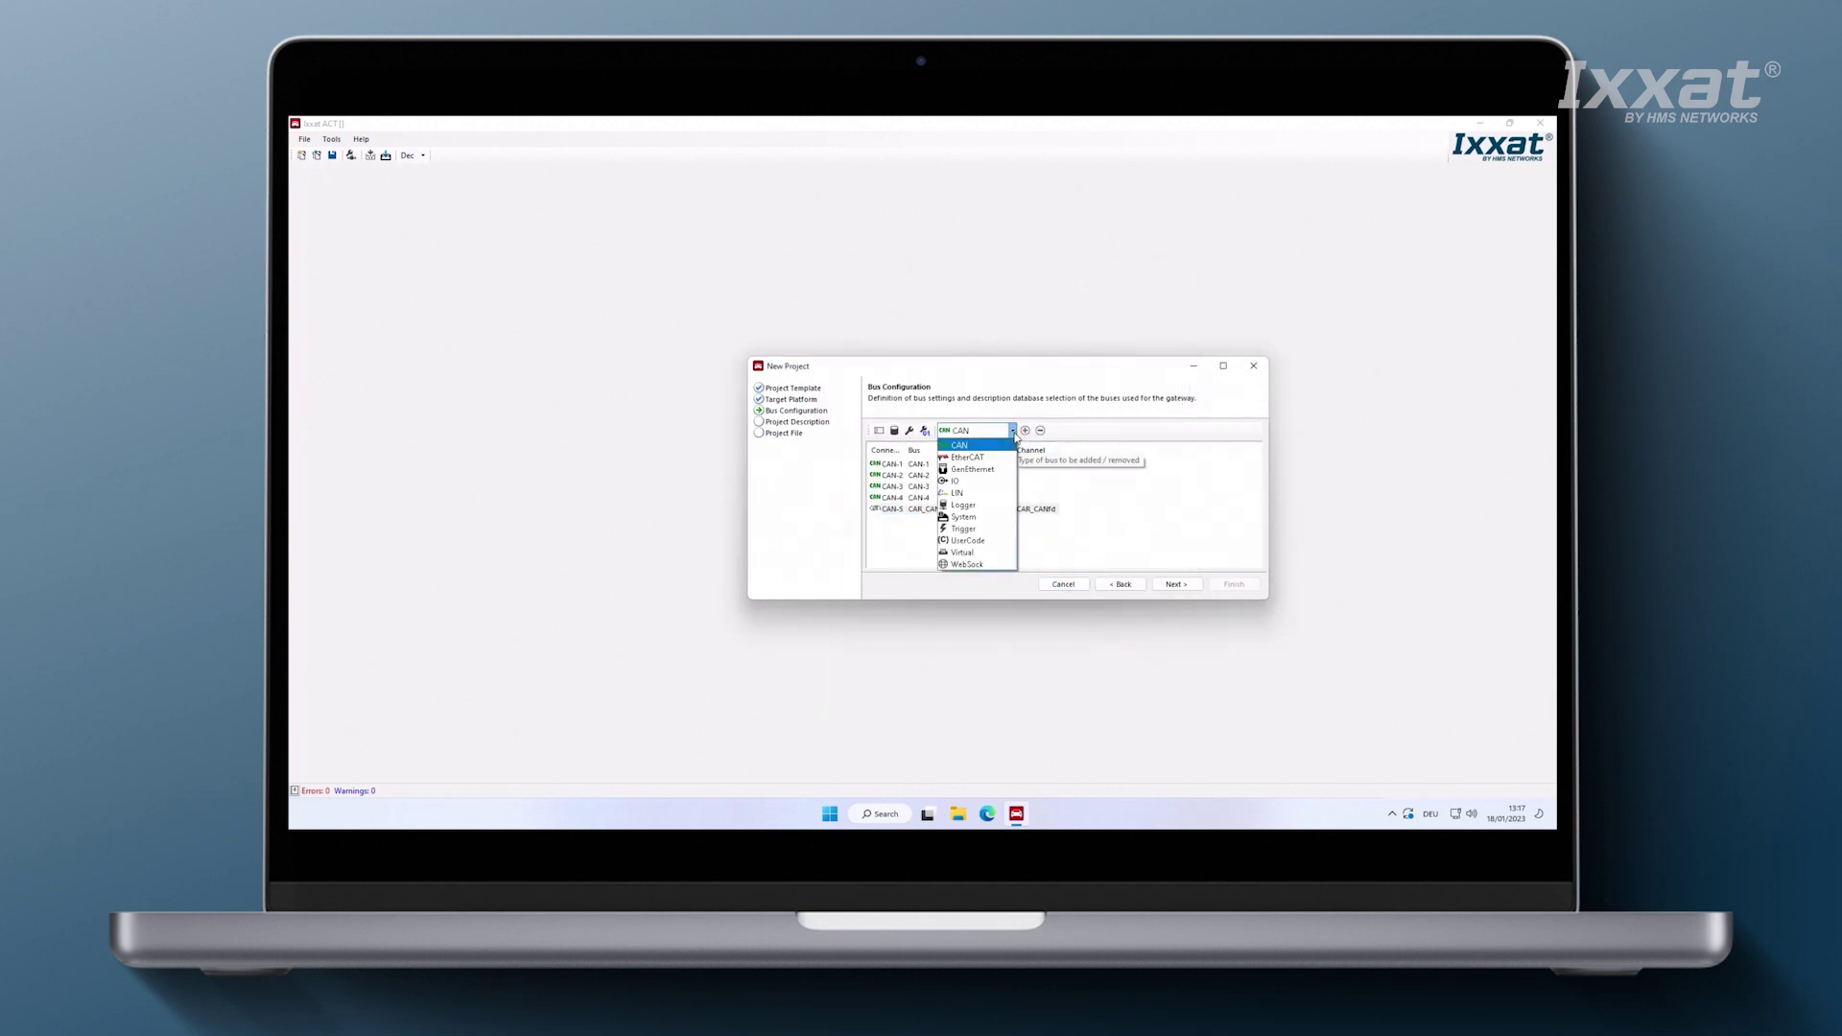
click(1010, 460)
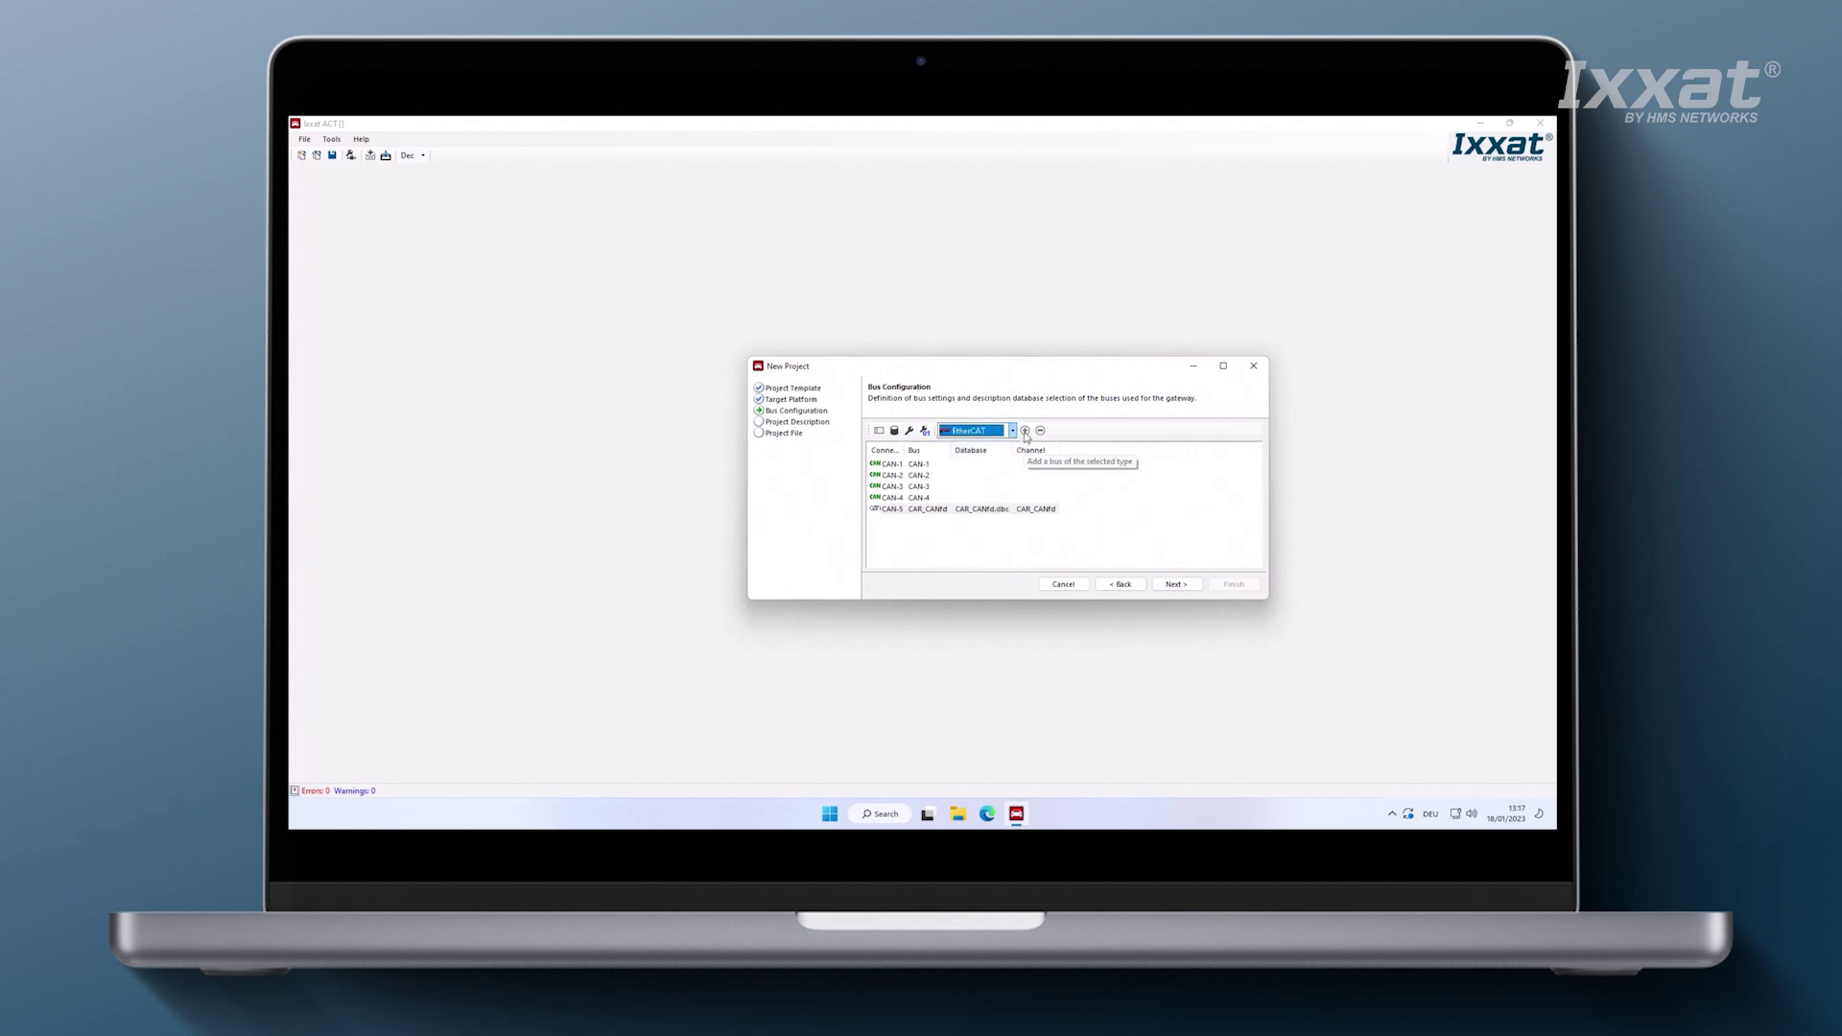
click(1024, 430)
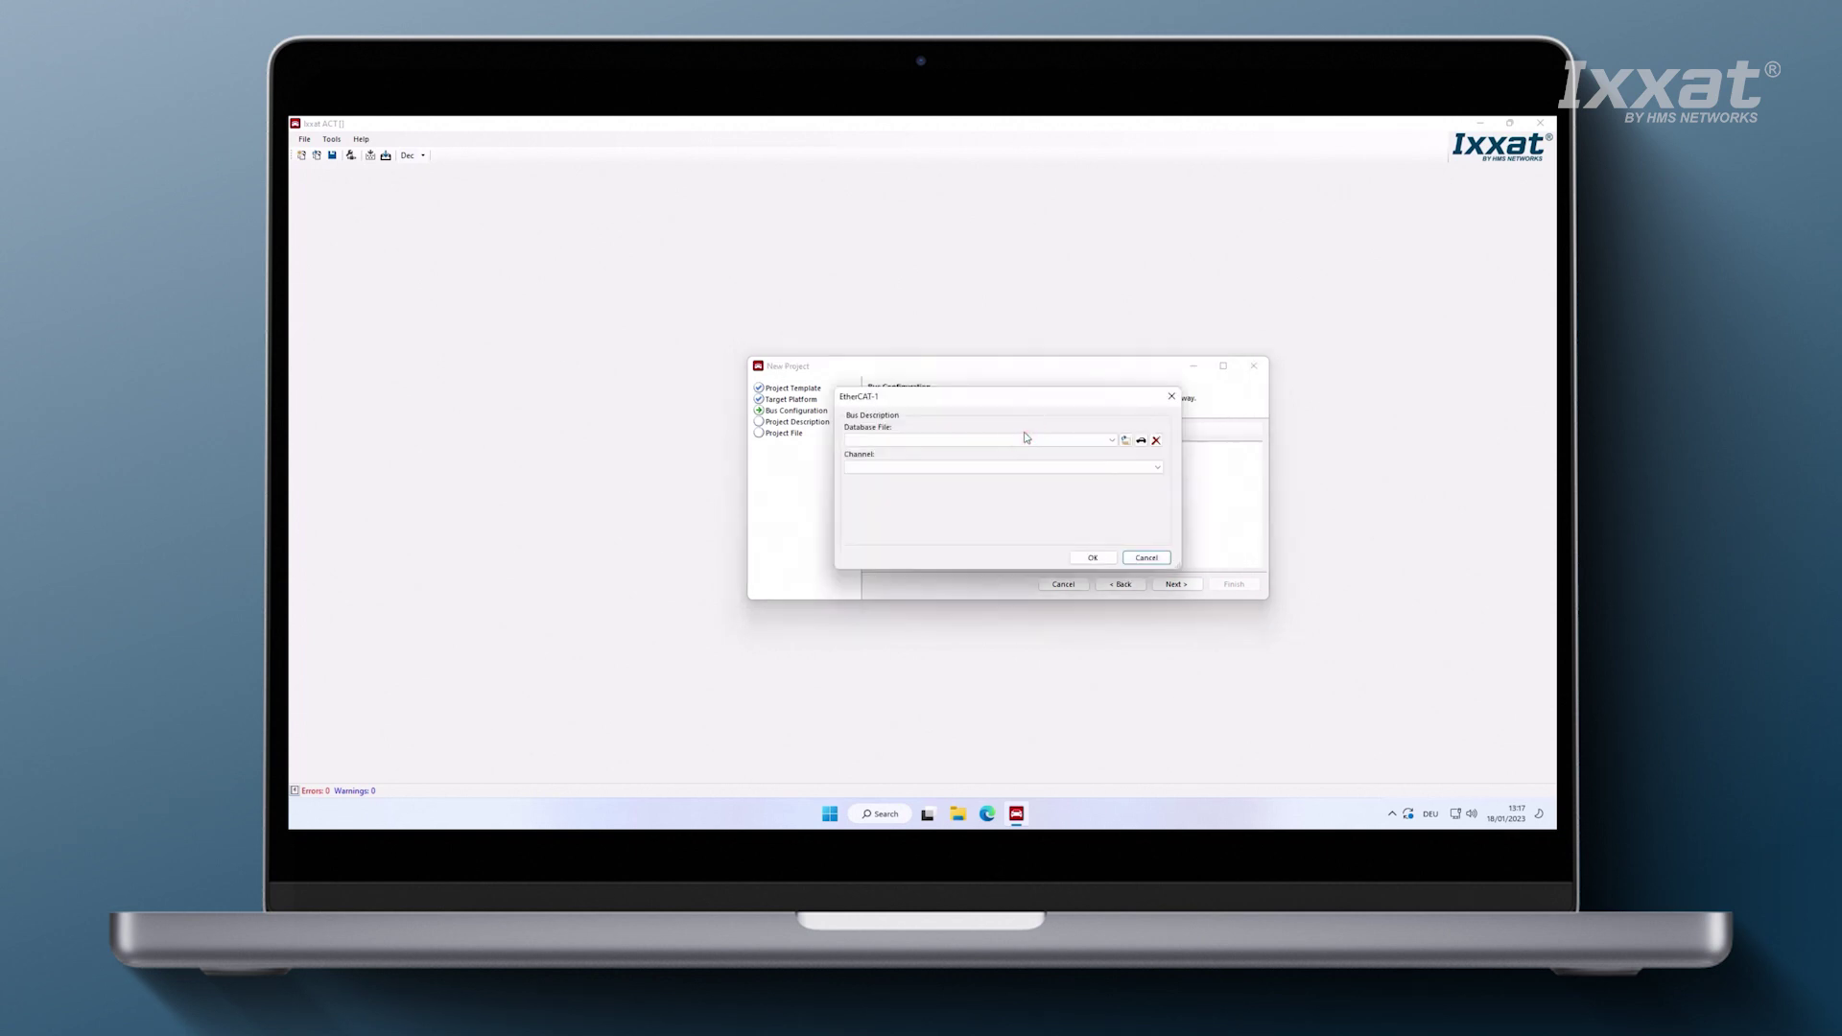
click(1089, 559)
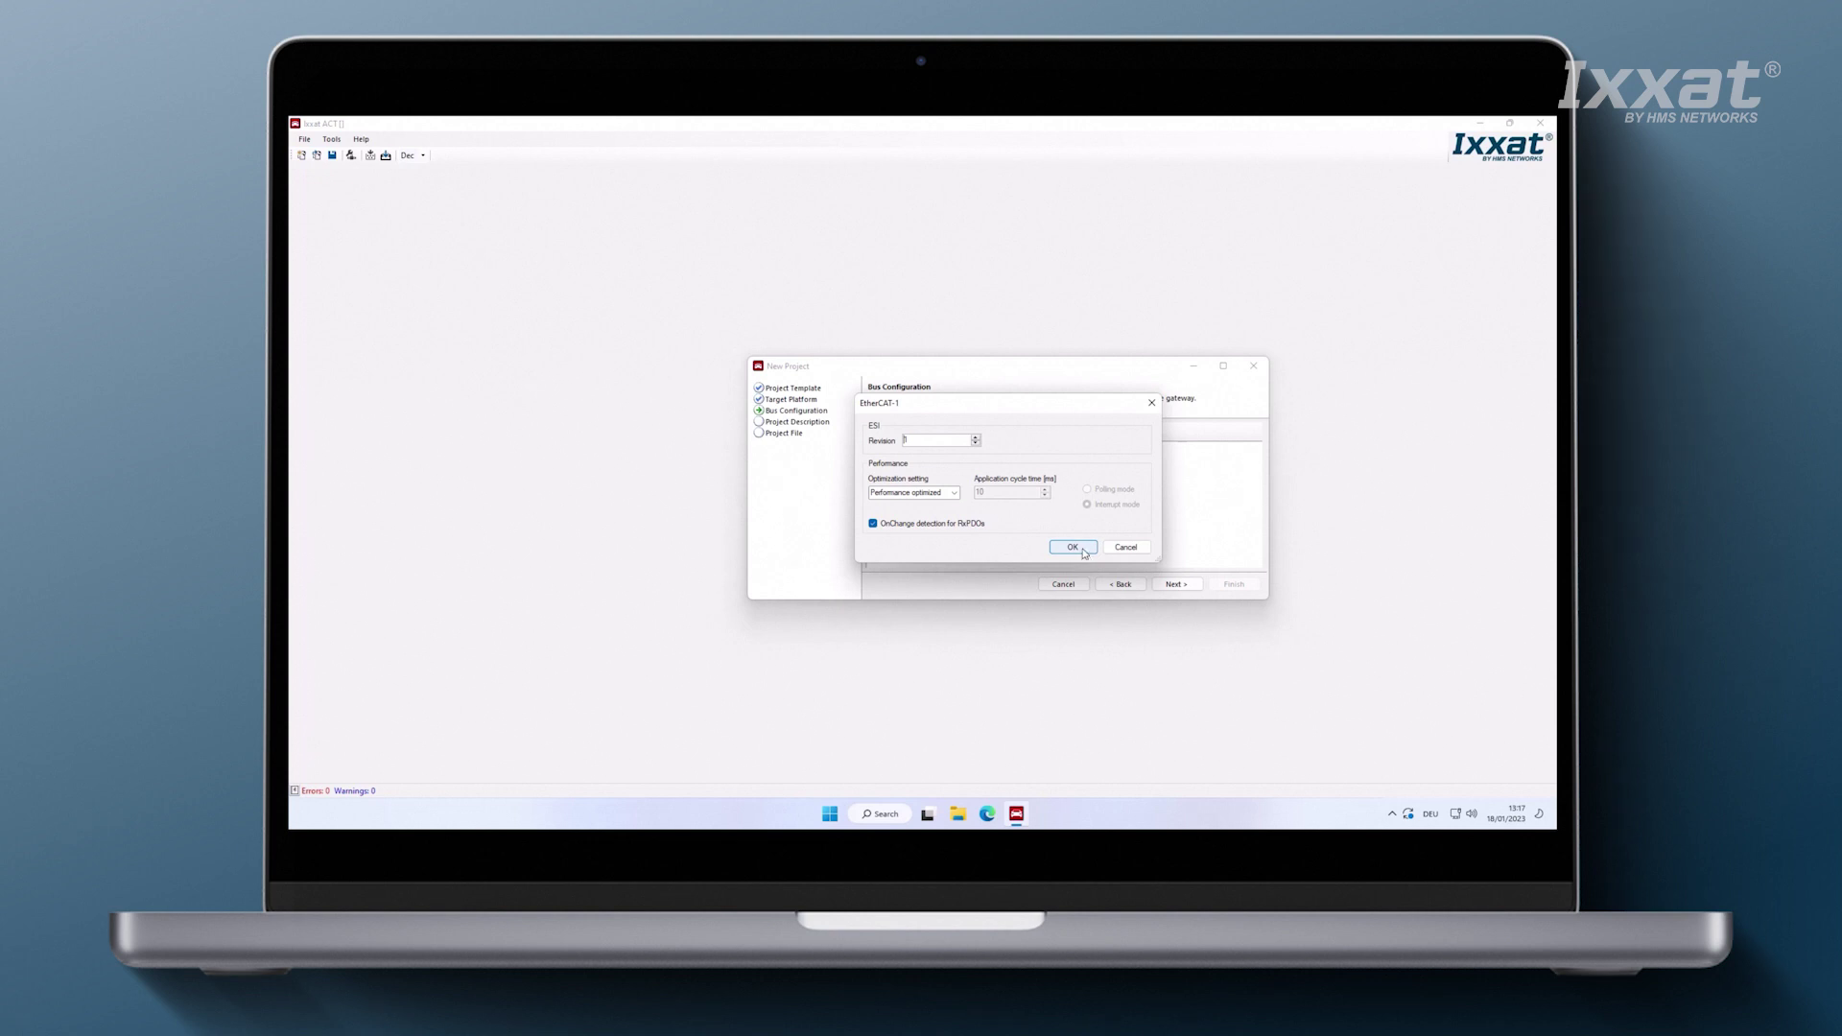
click(1085, 552)
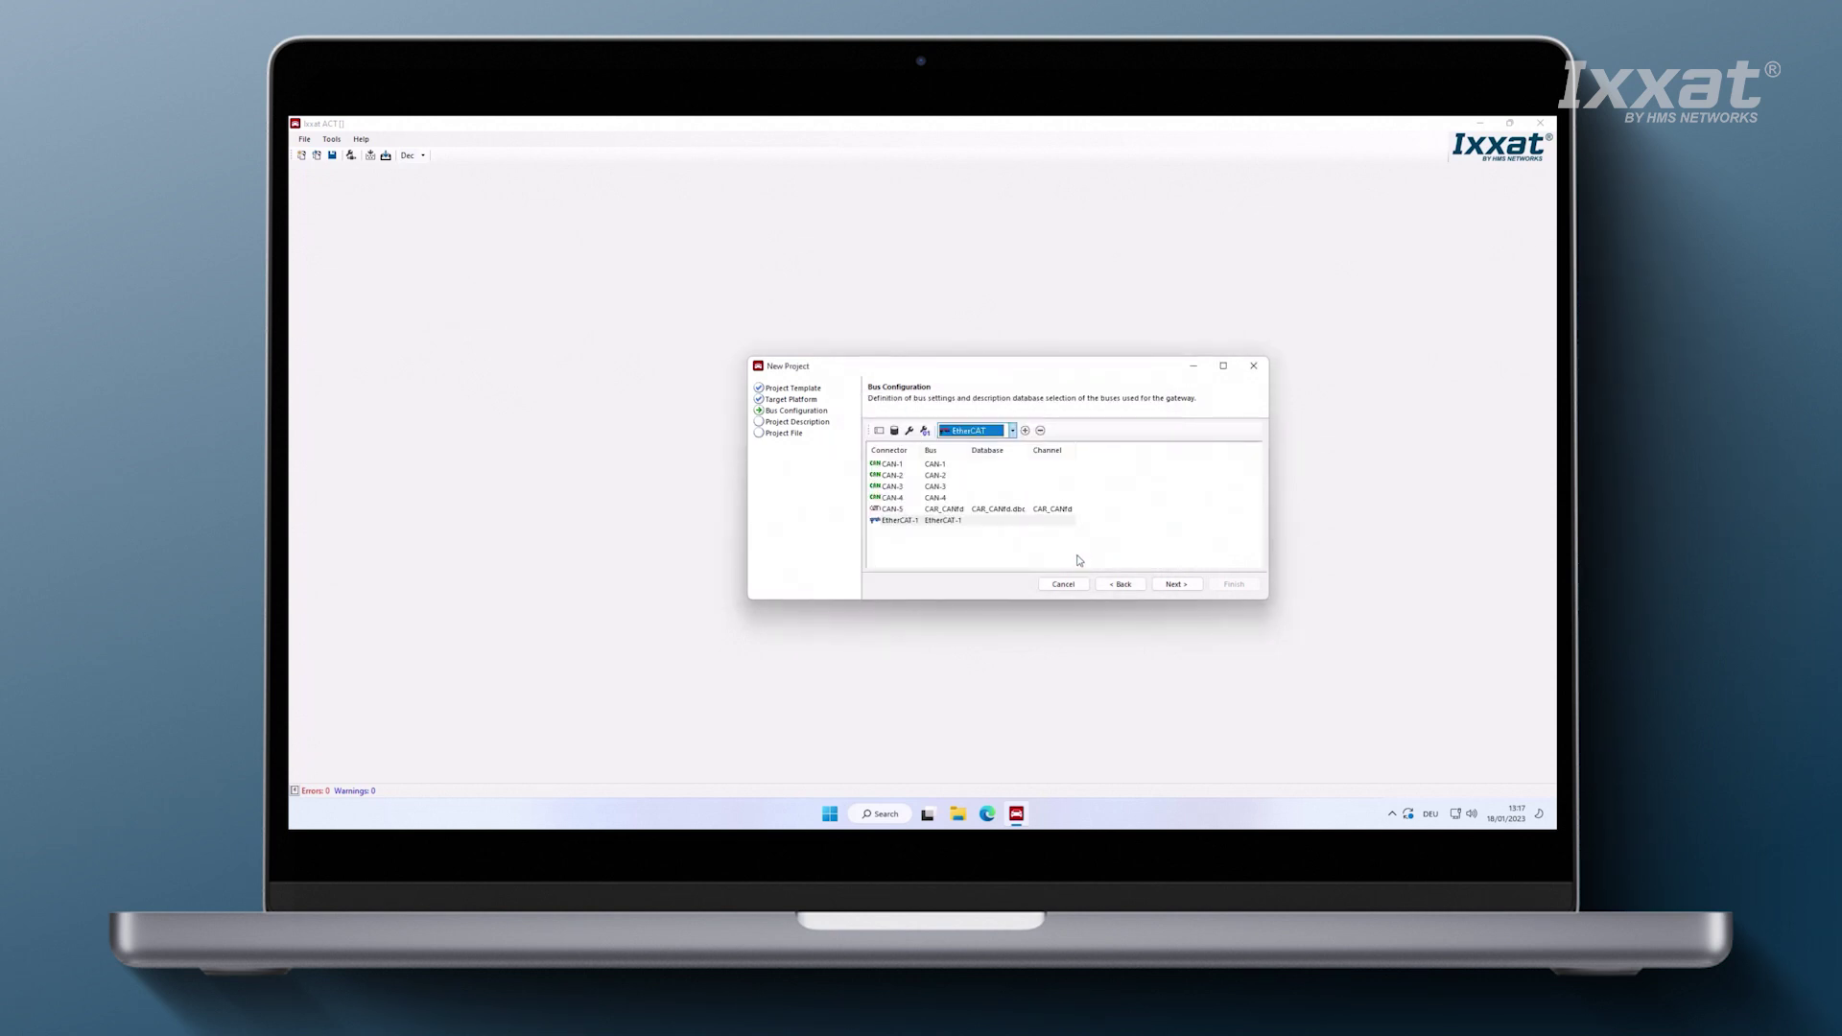
click(1078, 560)
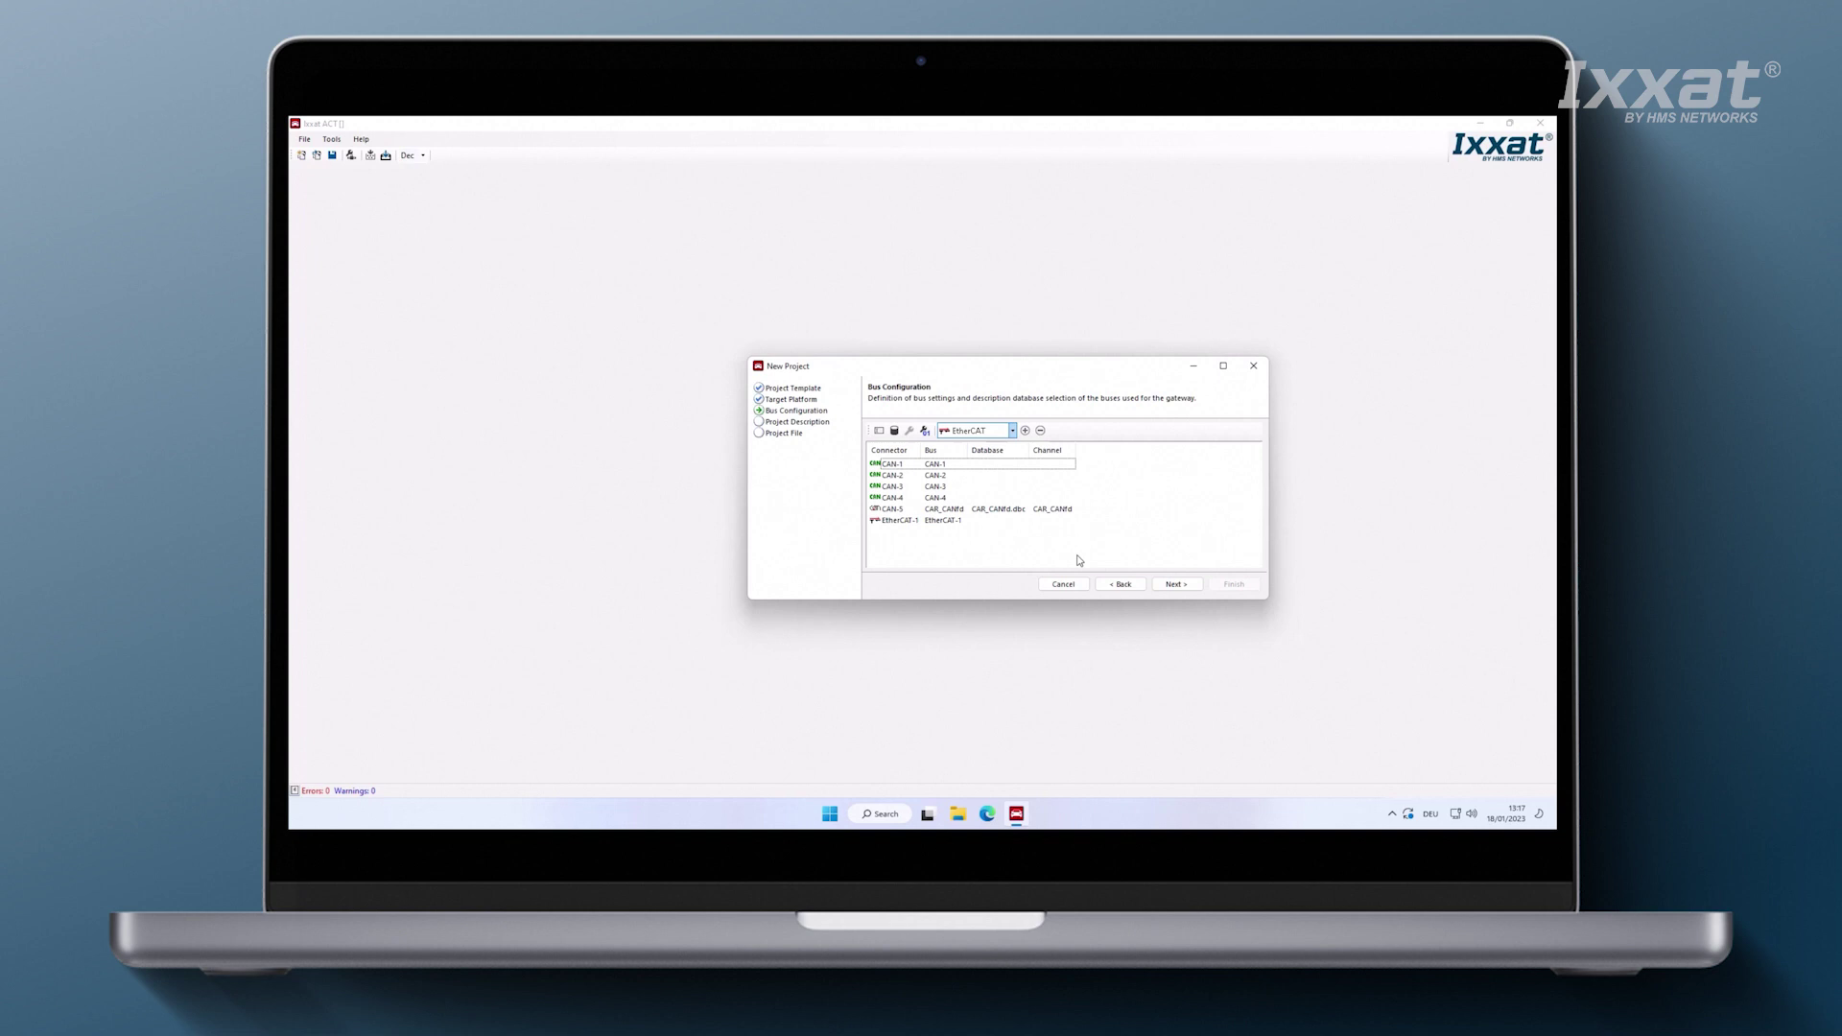
Name the project 'EtherCAT to CAN FD' and create it at the default file path
click(1163, 586)
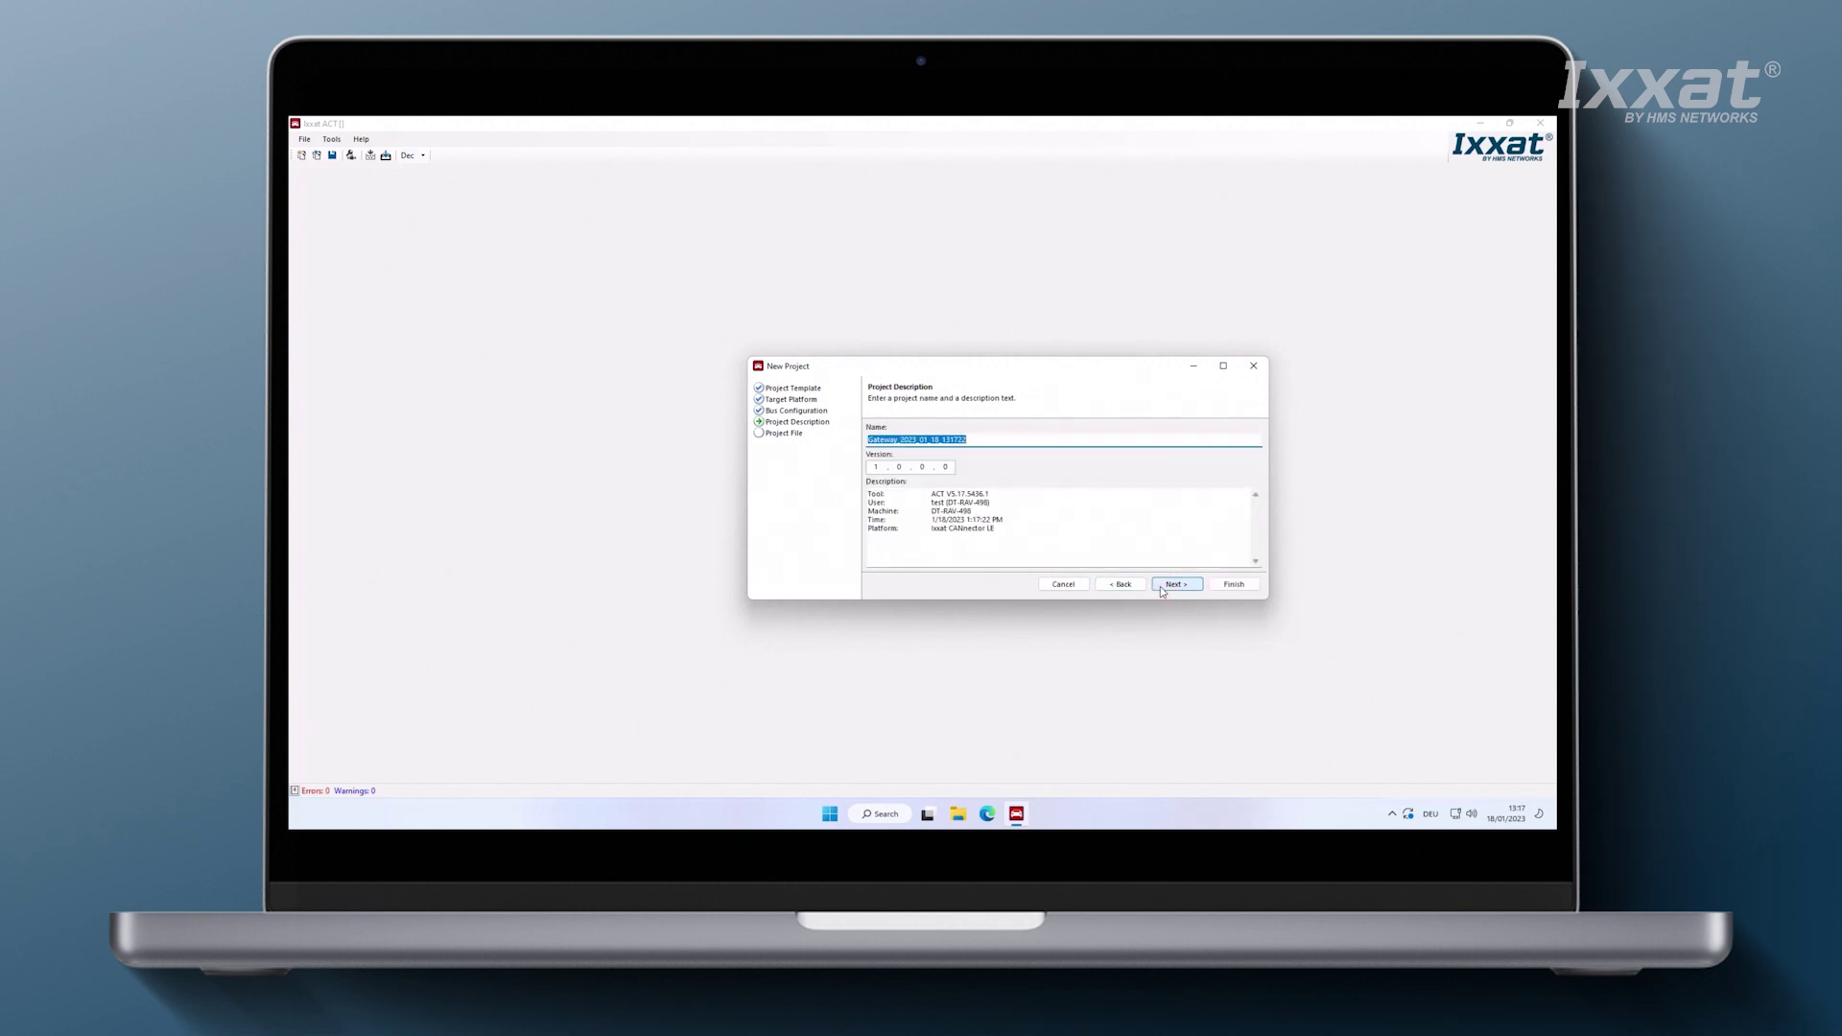
text(Ether)
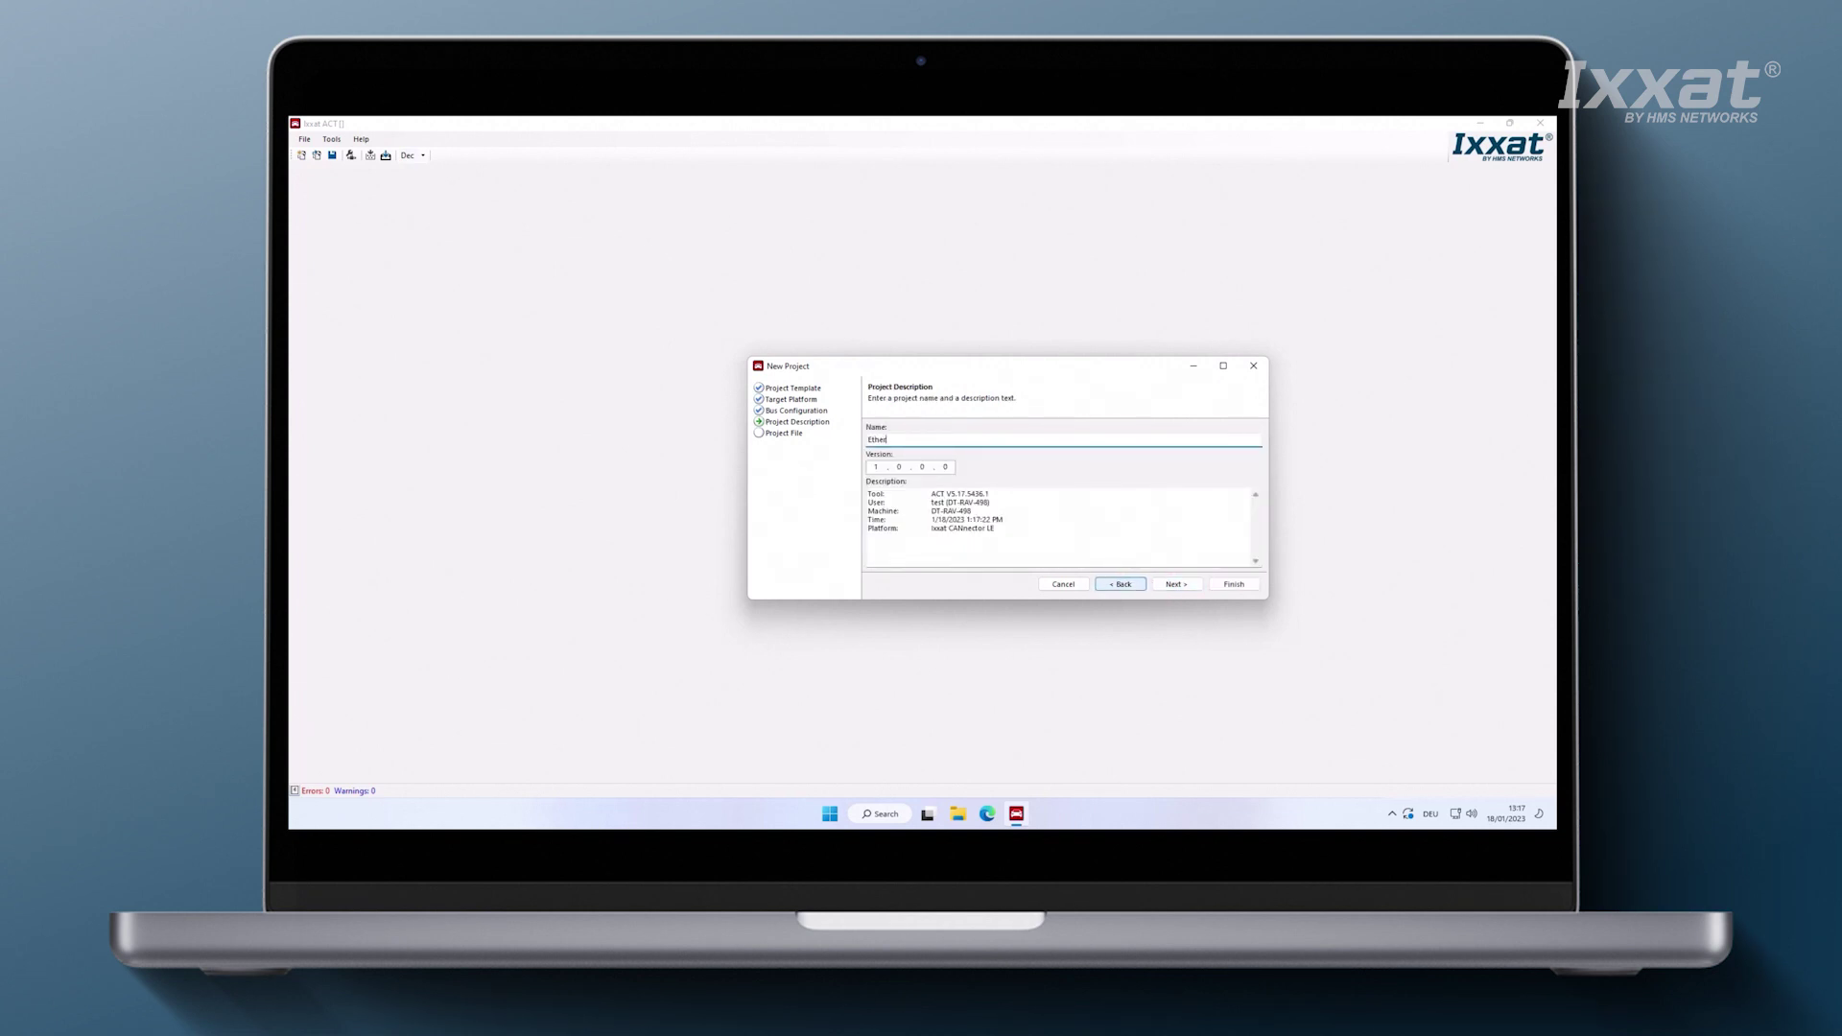
text(CAT to CAN FD)
click(1182, 584)
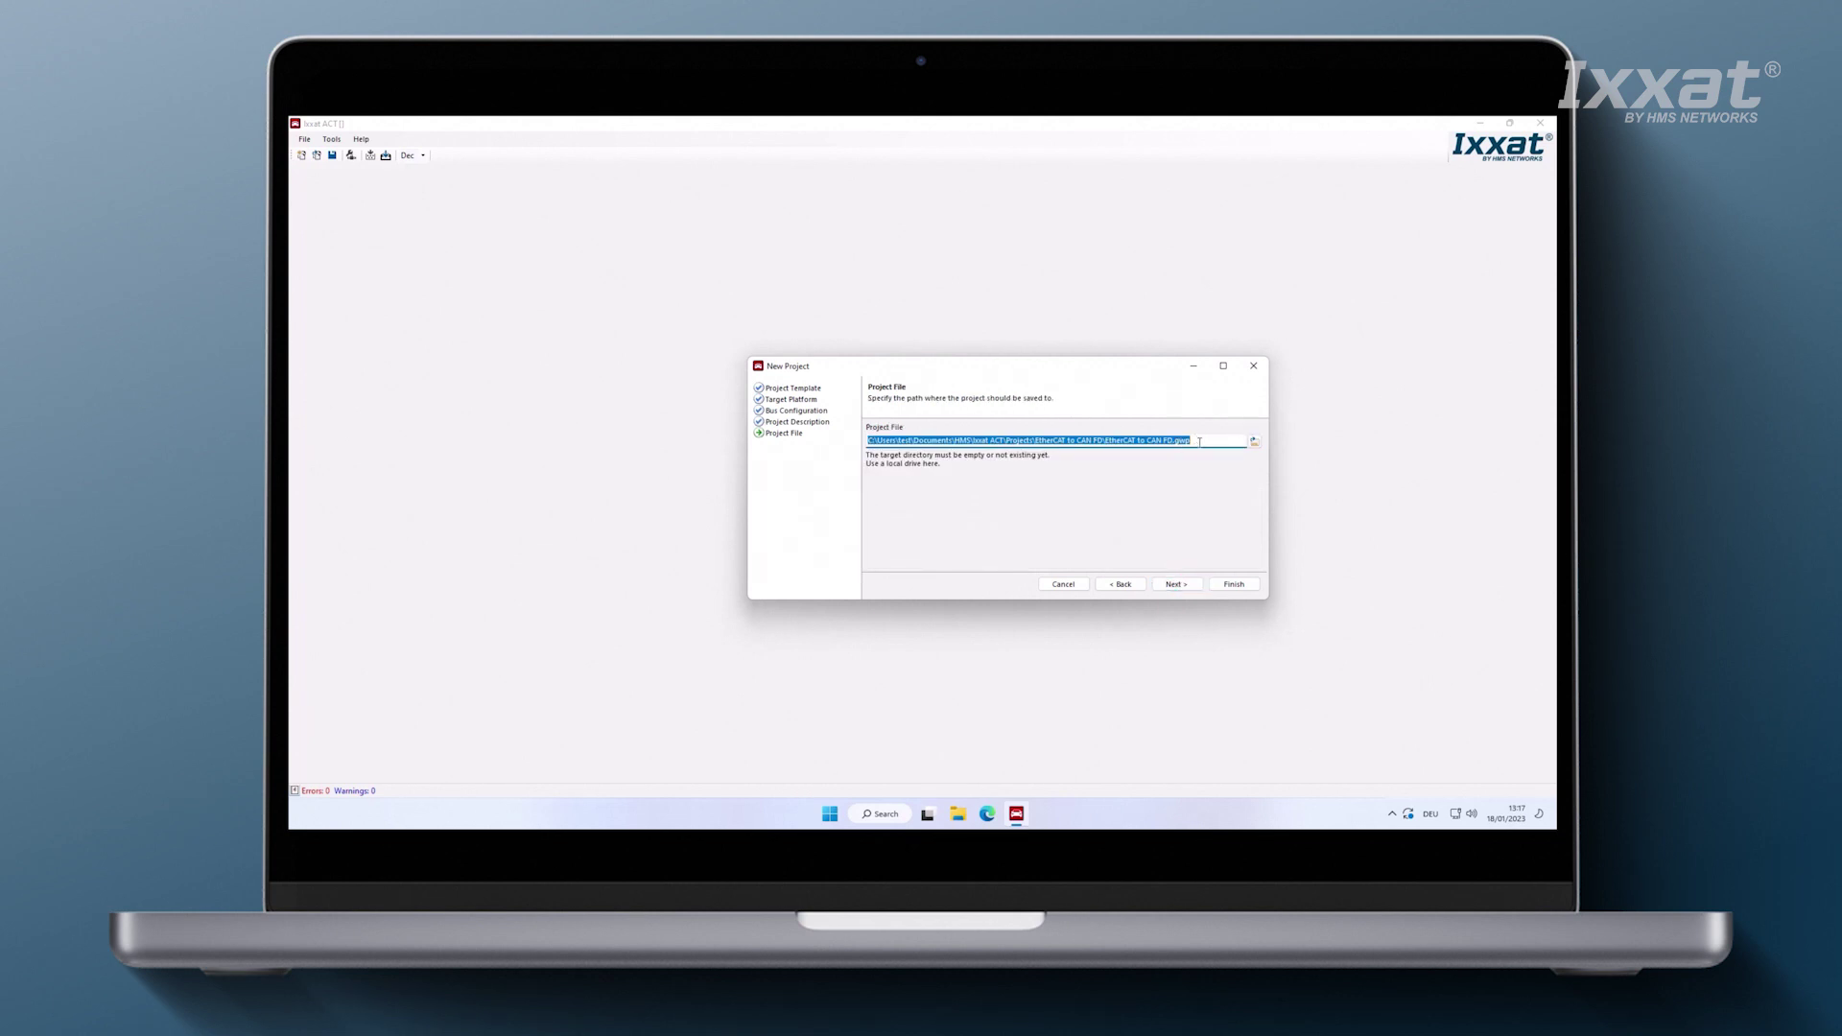
click(1171, 581)
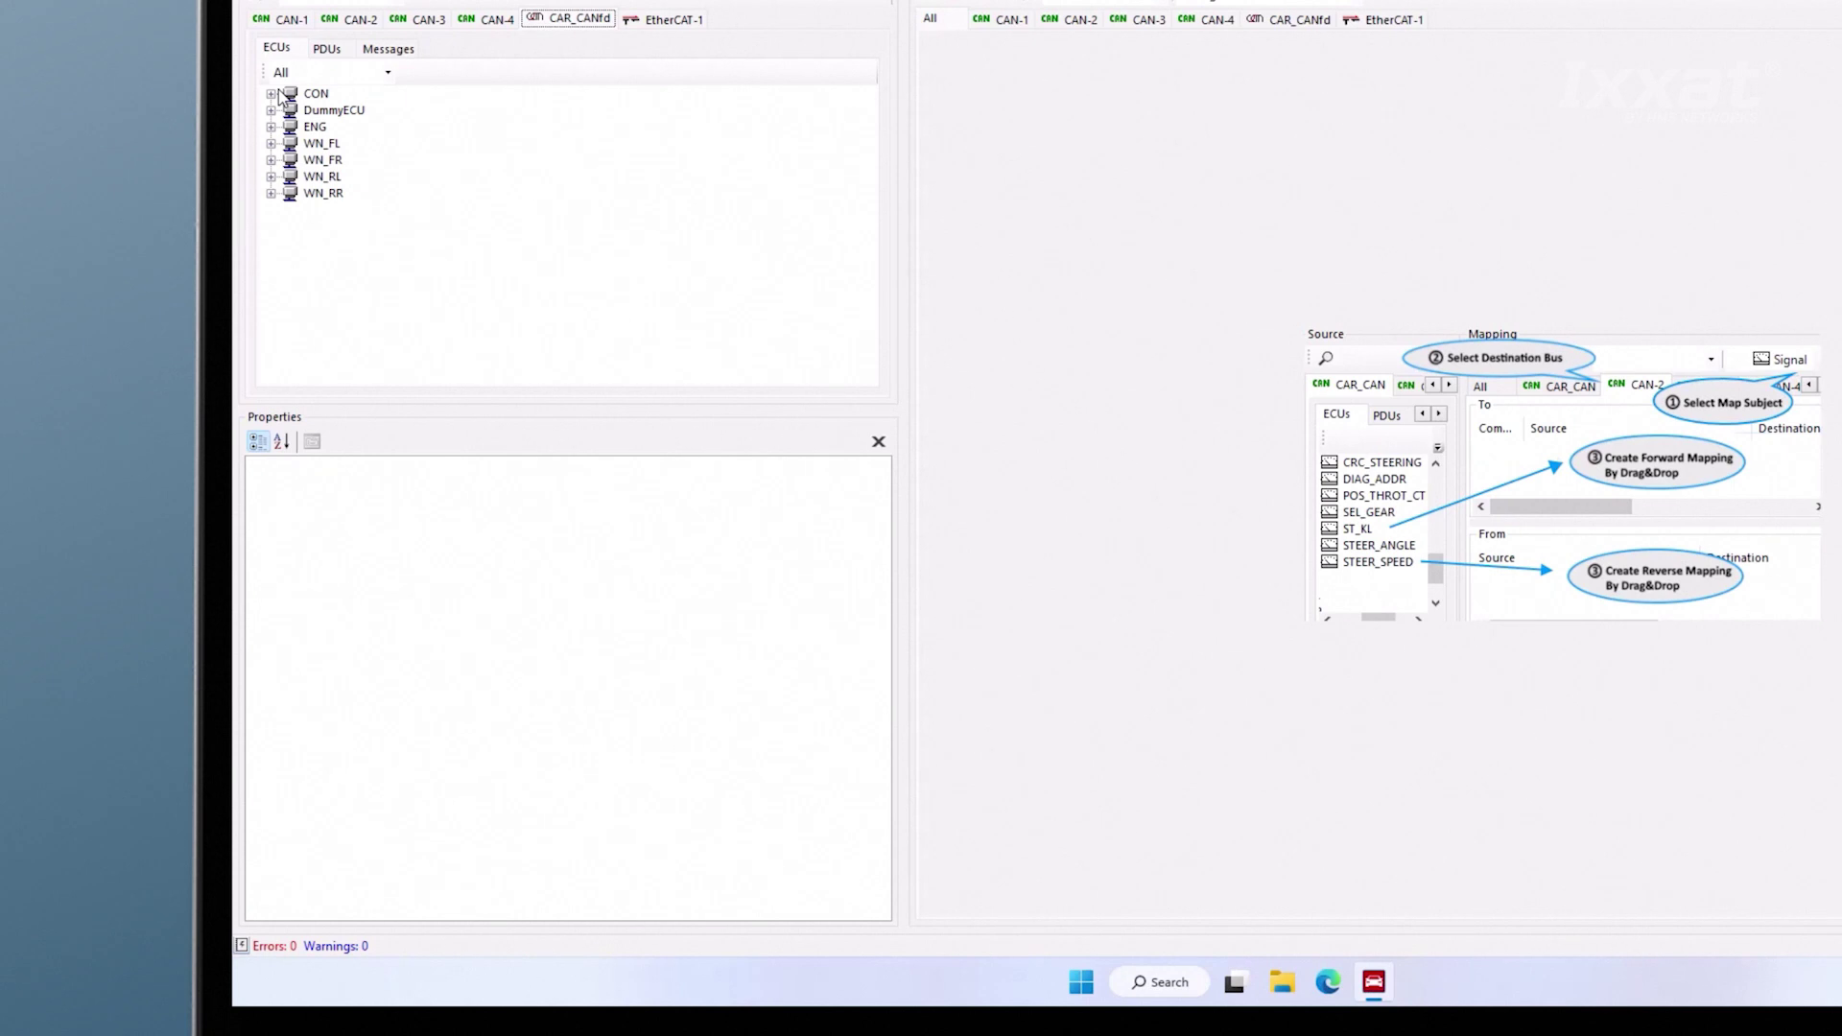
Inspect CON > Signals > Rx > ENERG_GEN_VOLTAGE properties, then switch to EtherCAT-1 mappings
click(277, 94)
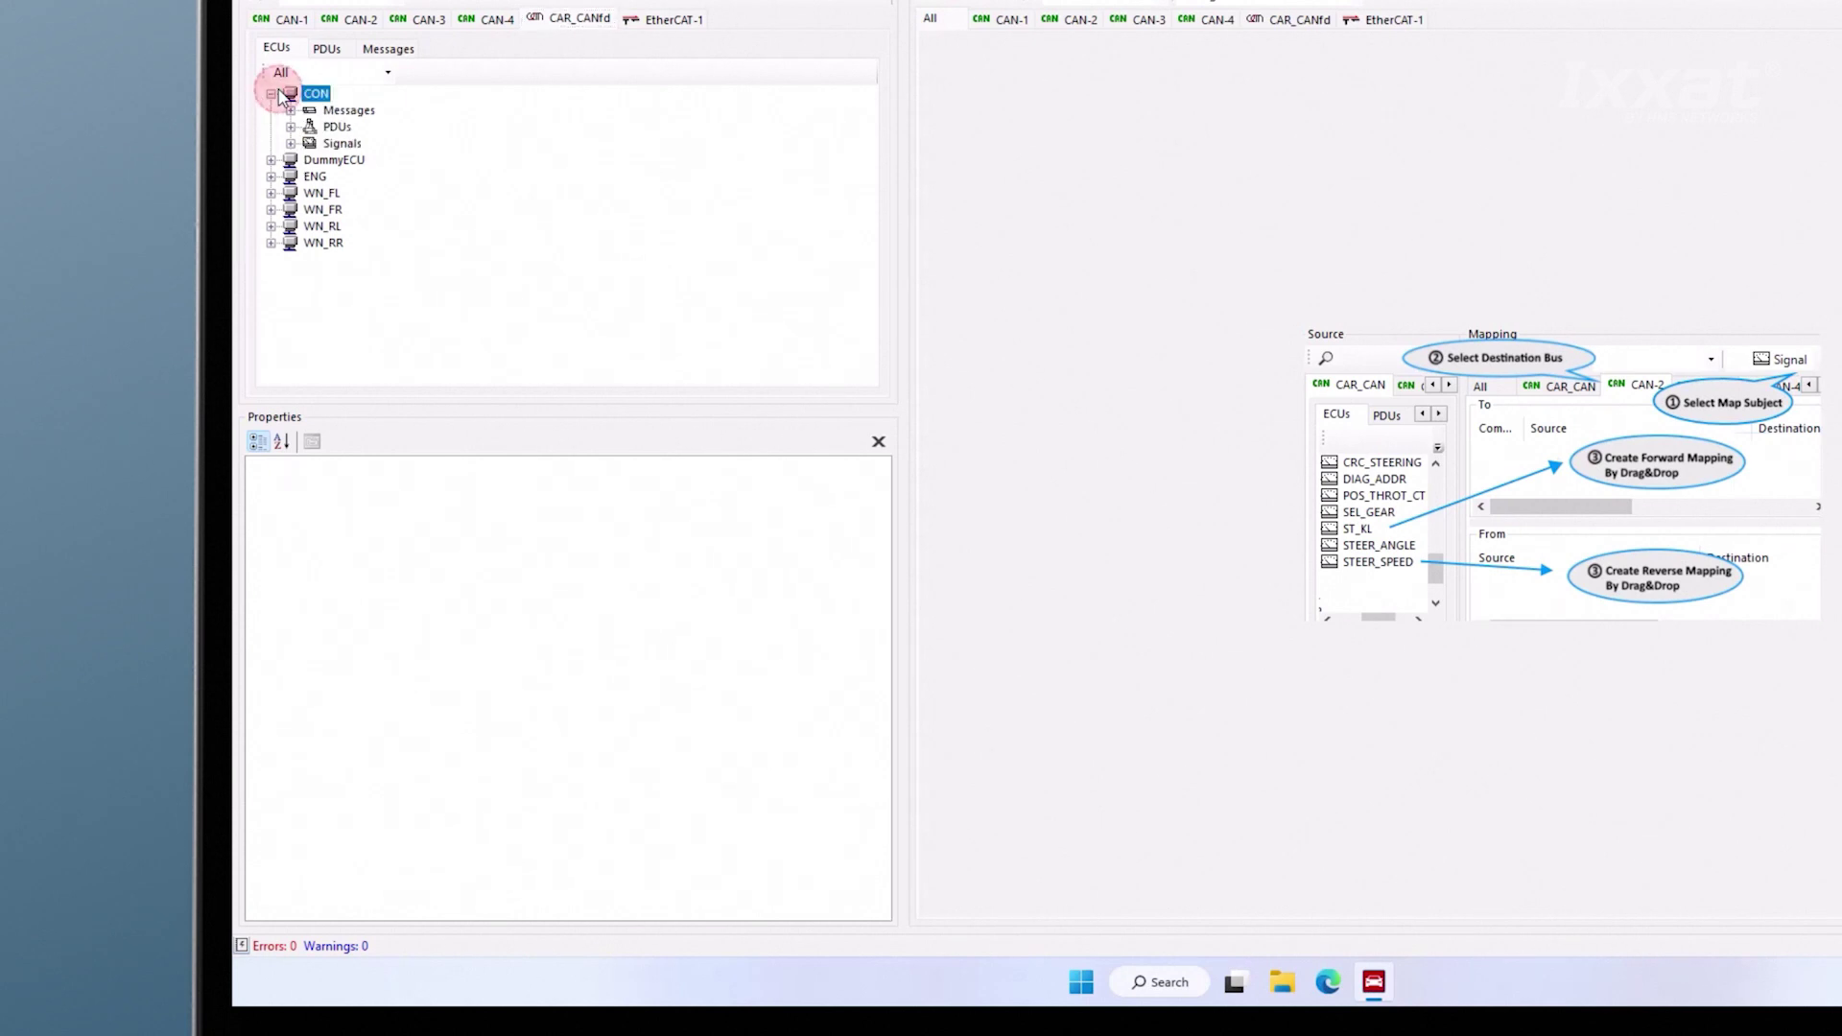
click(290, 144)
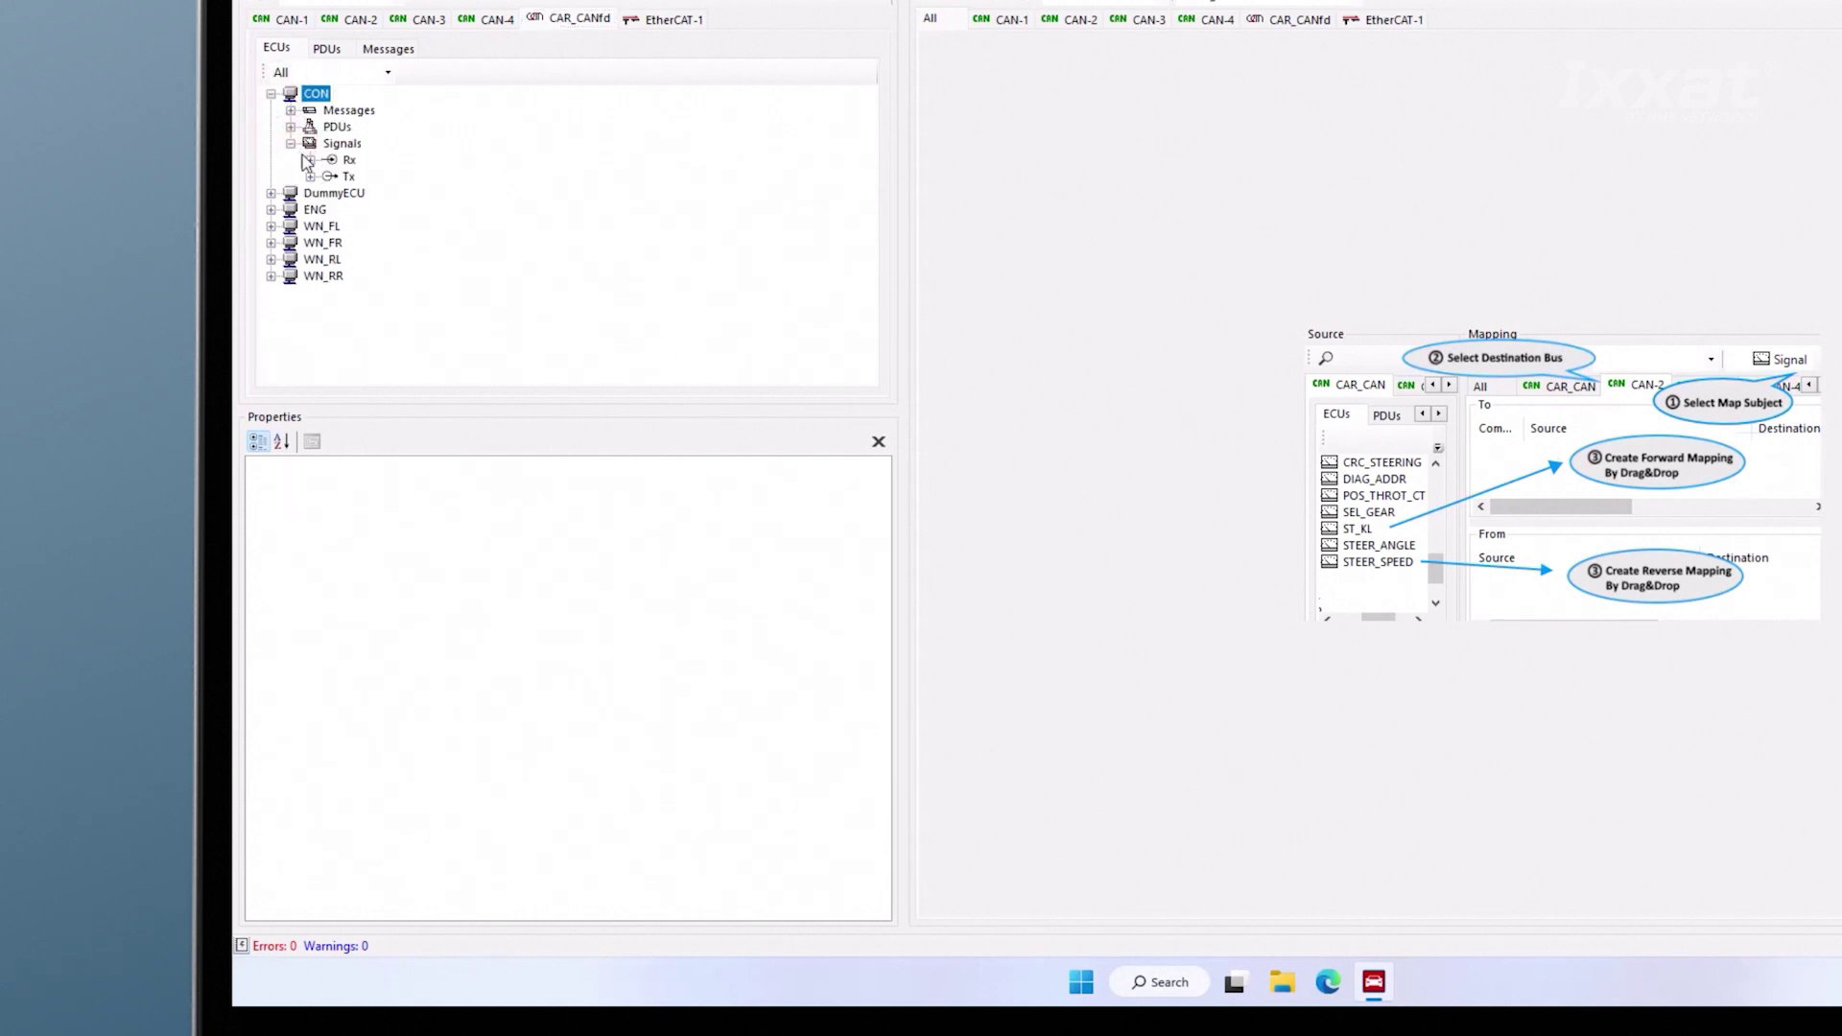
click(309, 160)
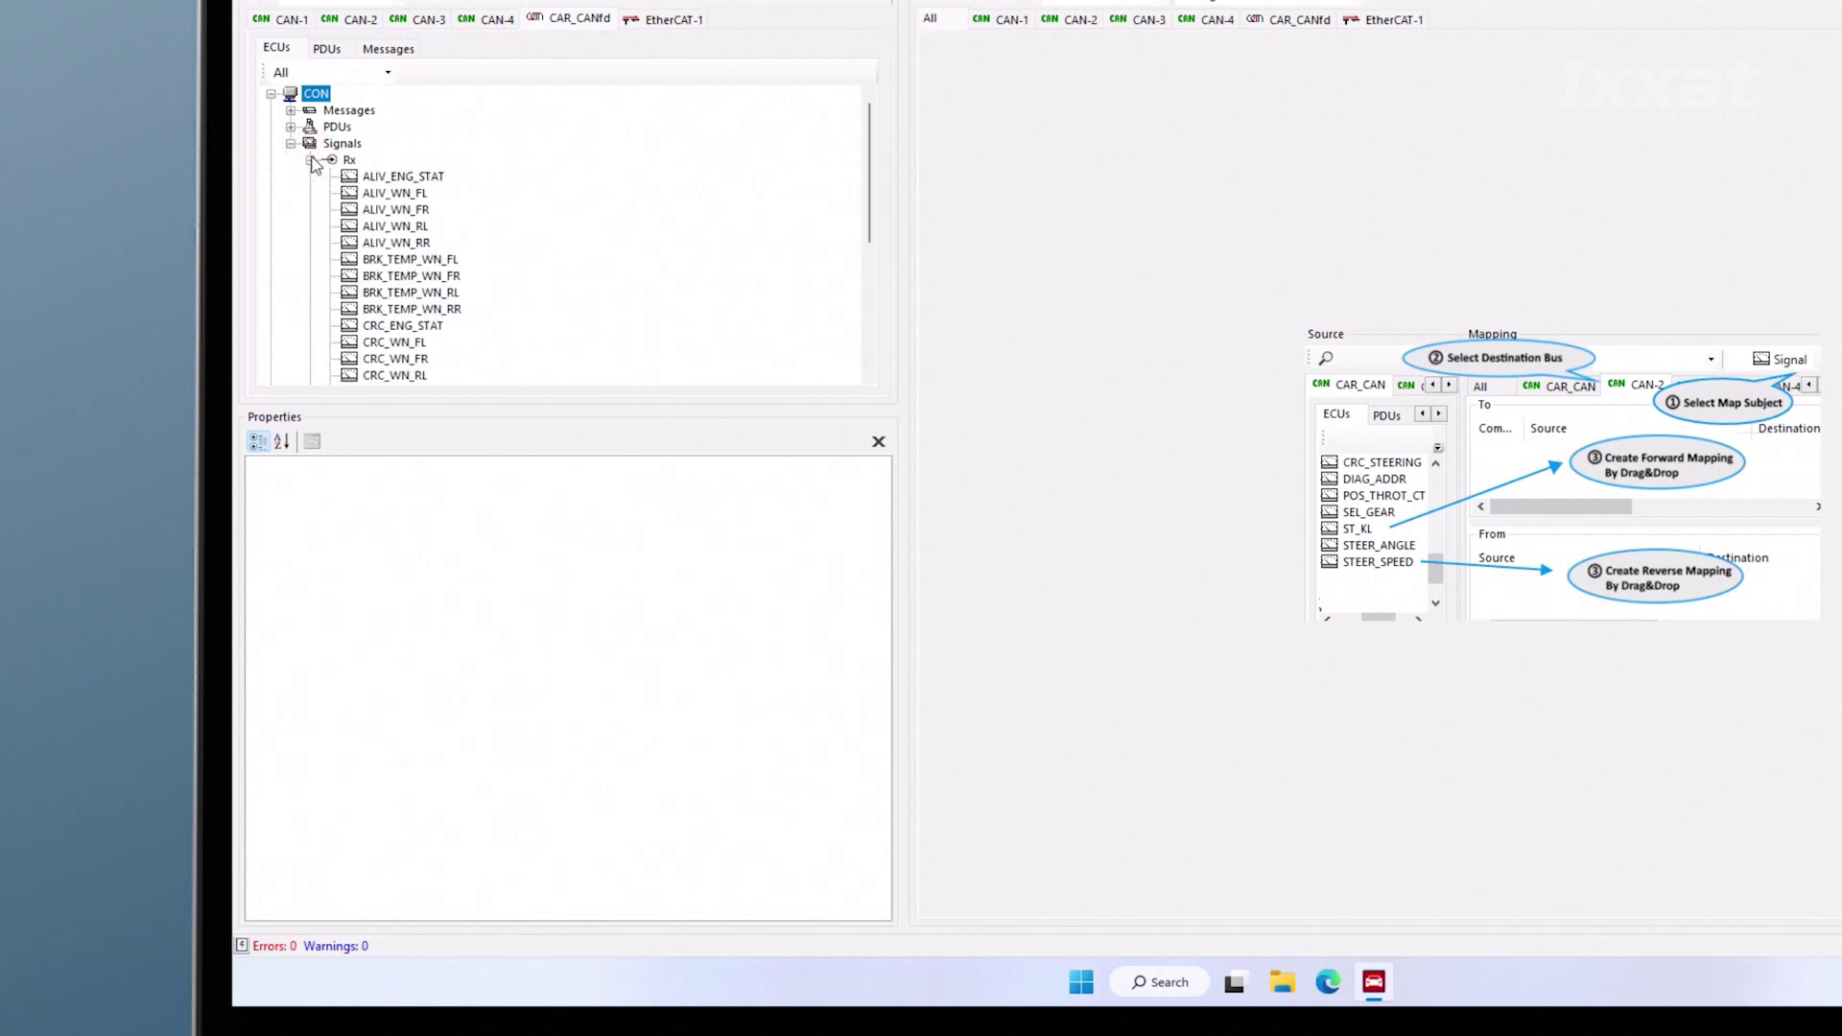
scroll(398, 207, down, 3)
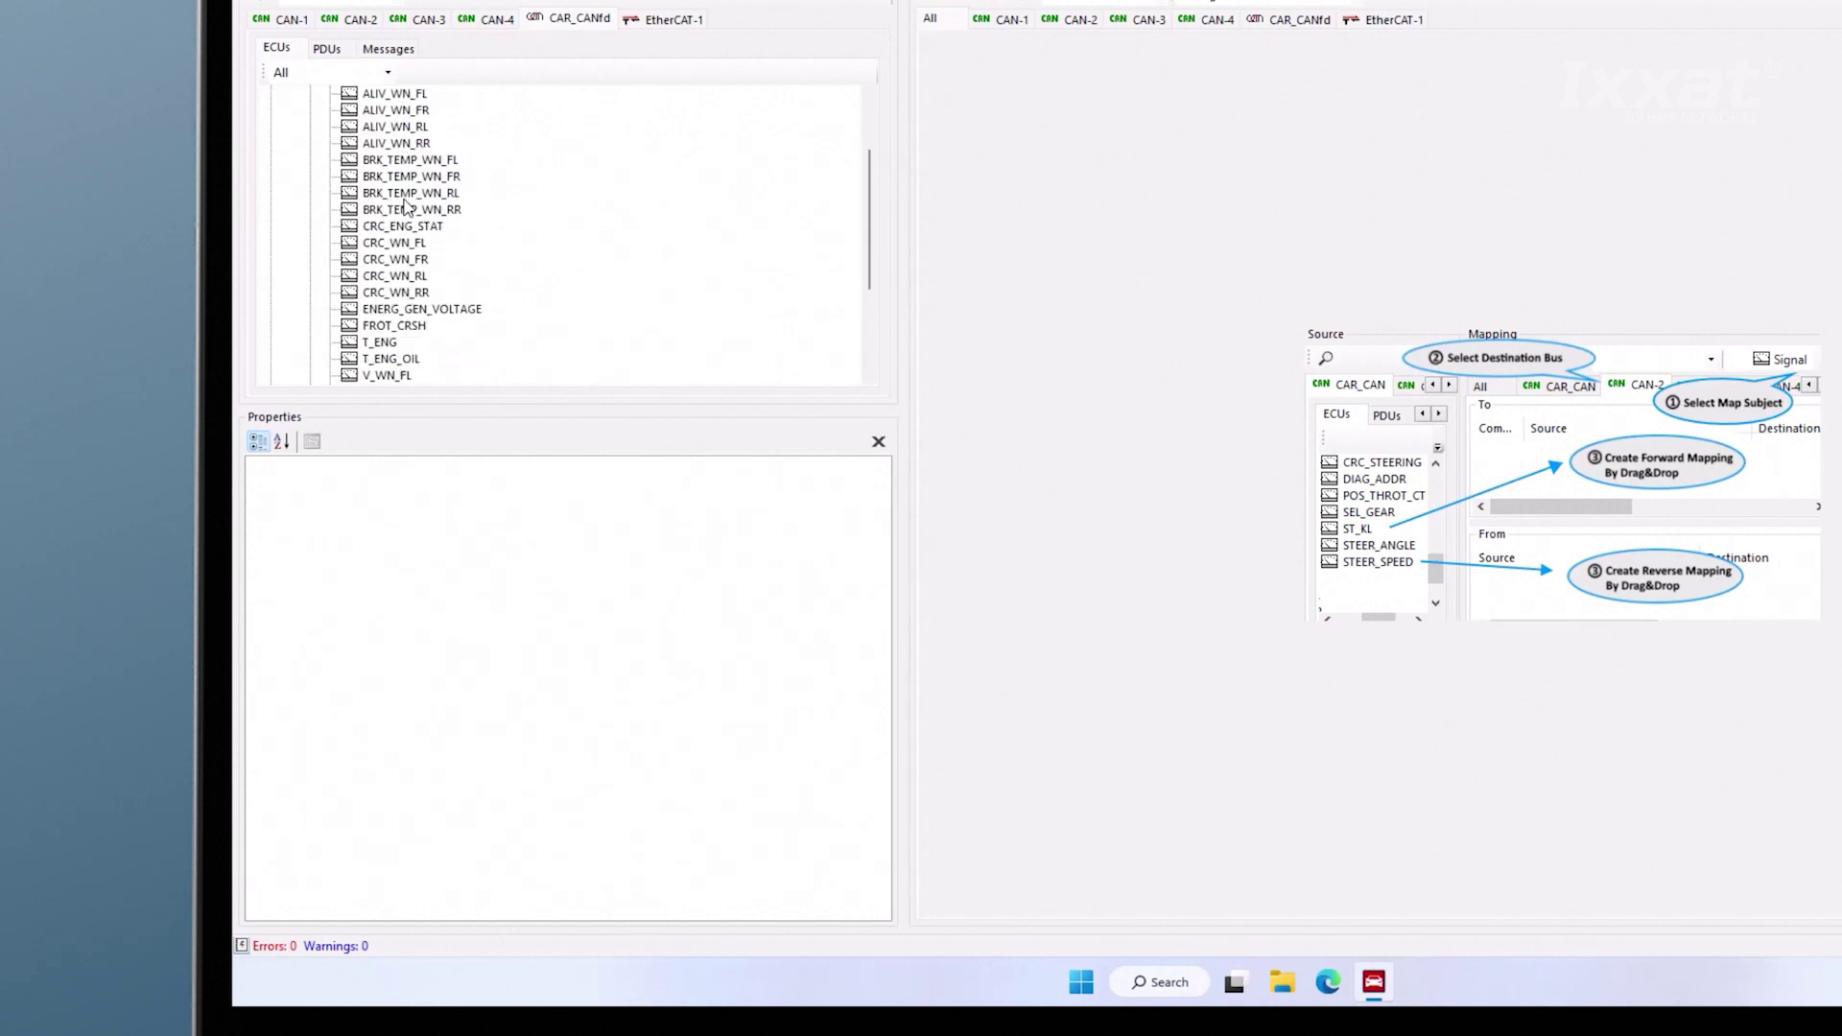
click(433, 260)
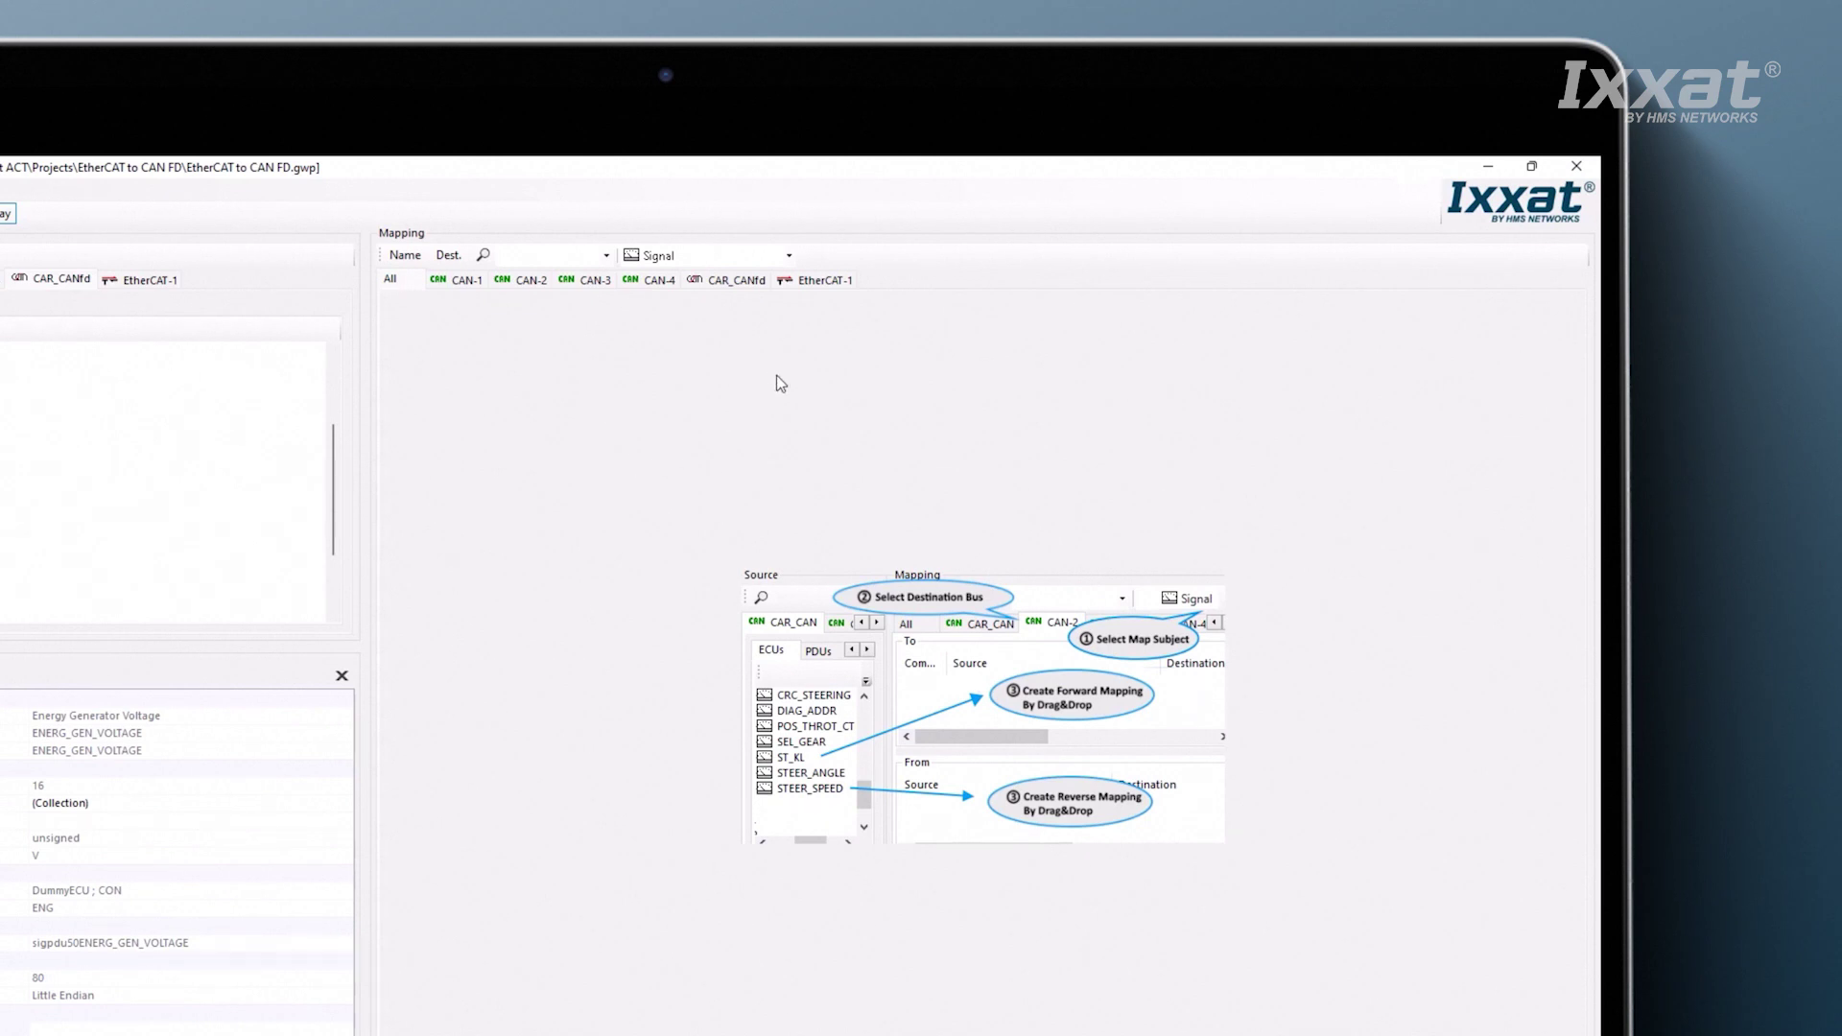
click(841, 284)
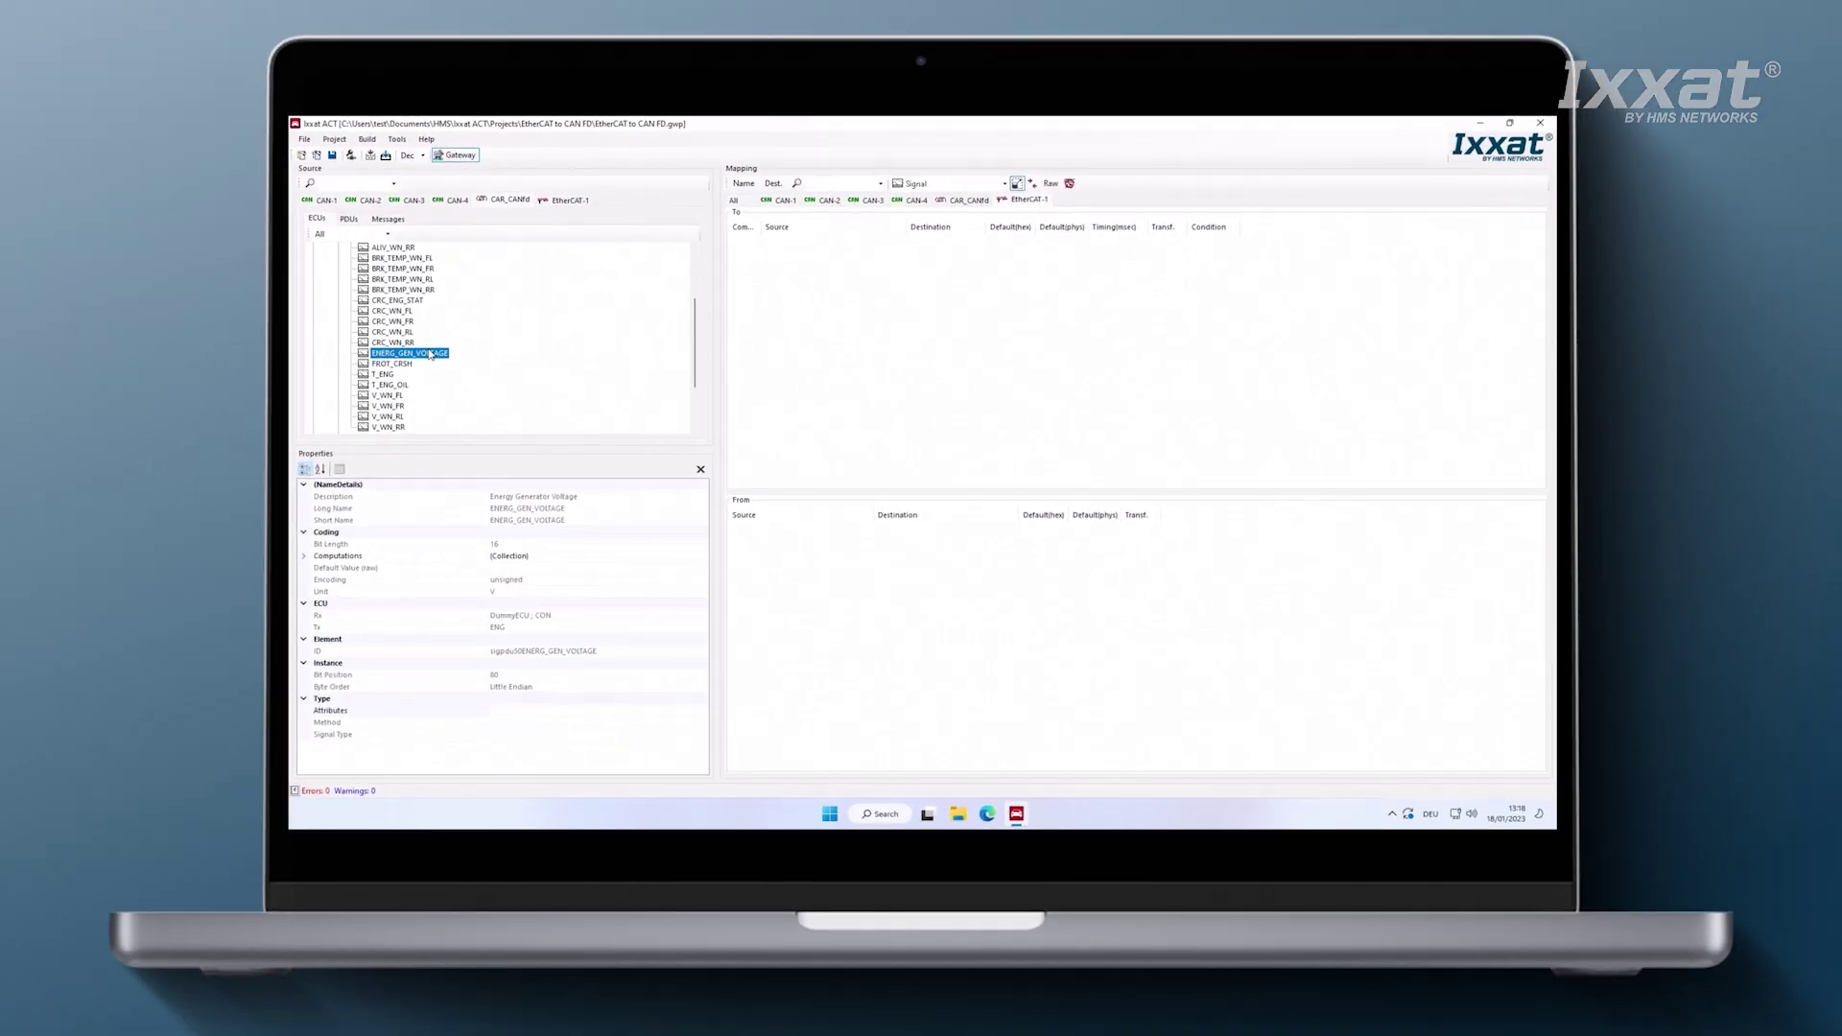
Map ENERG_GEN_VOLTAGE onto CAR_CANfd and check its entry (default FFFF, no condition)
drag(430, 354, 844, 602)
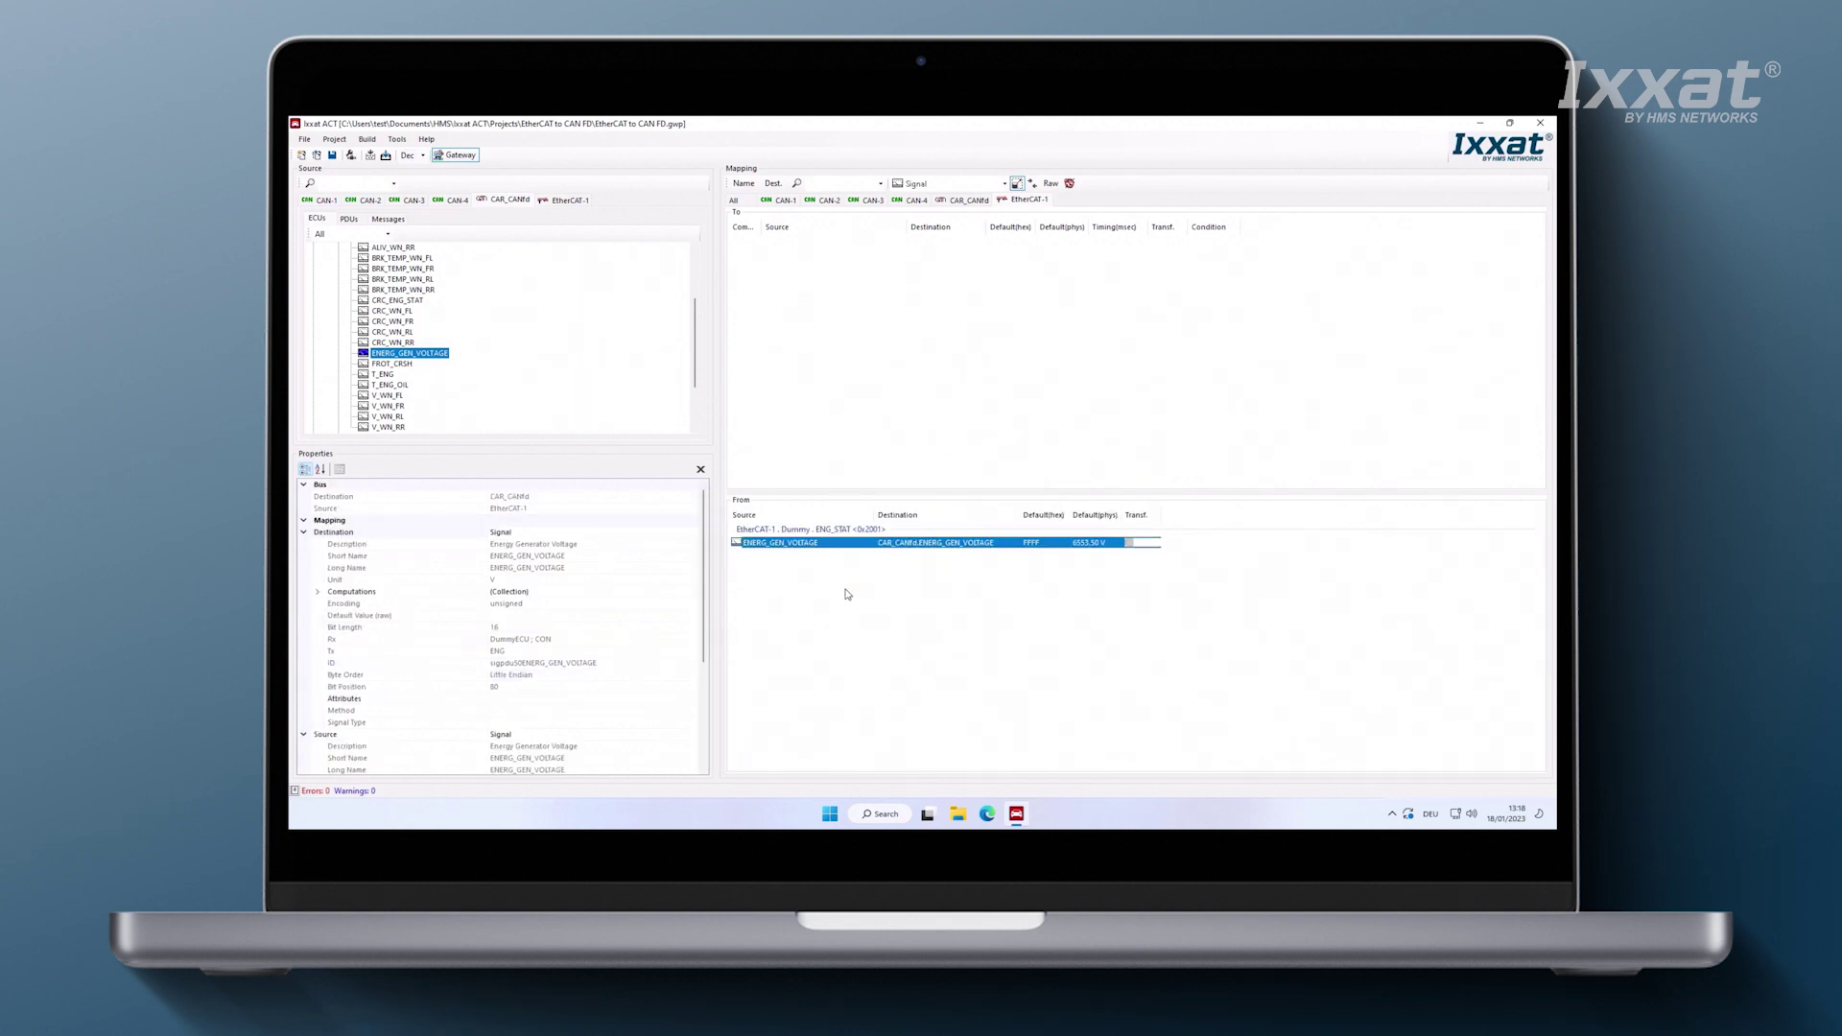
click(957, 202)
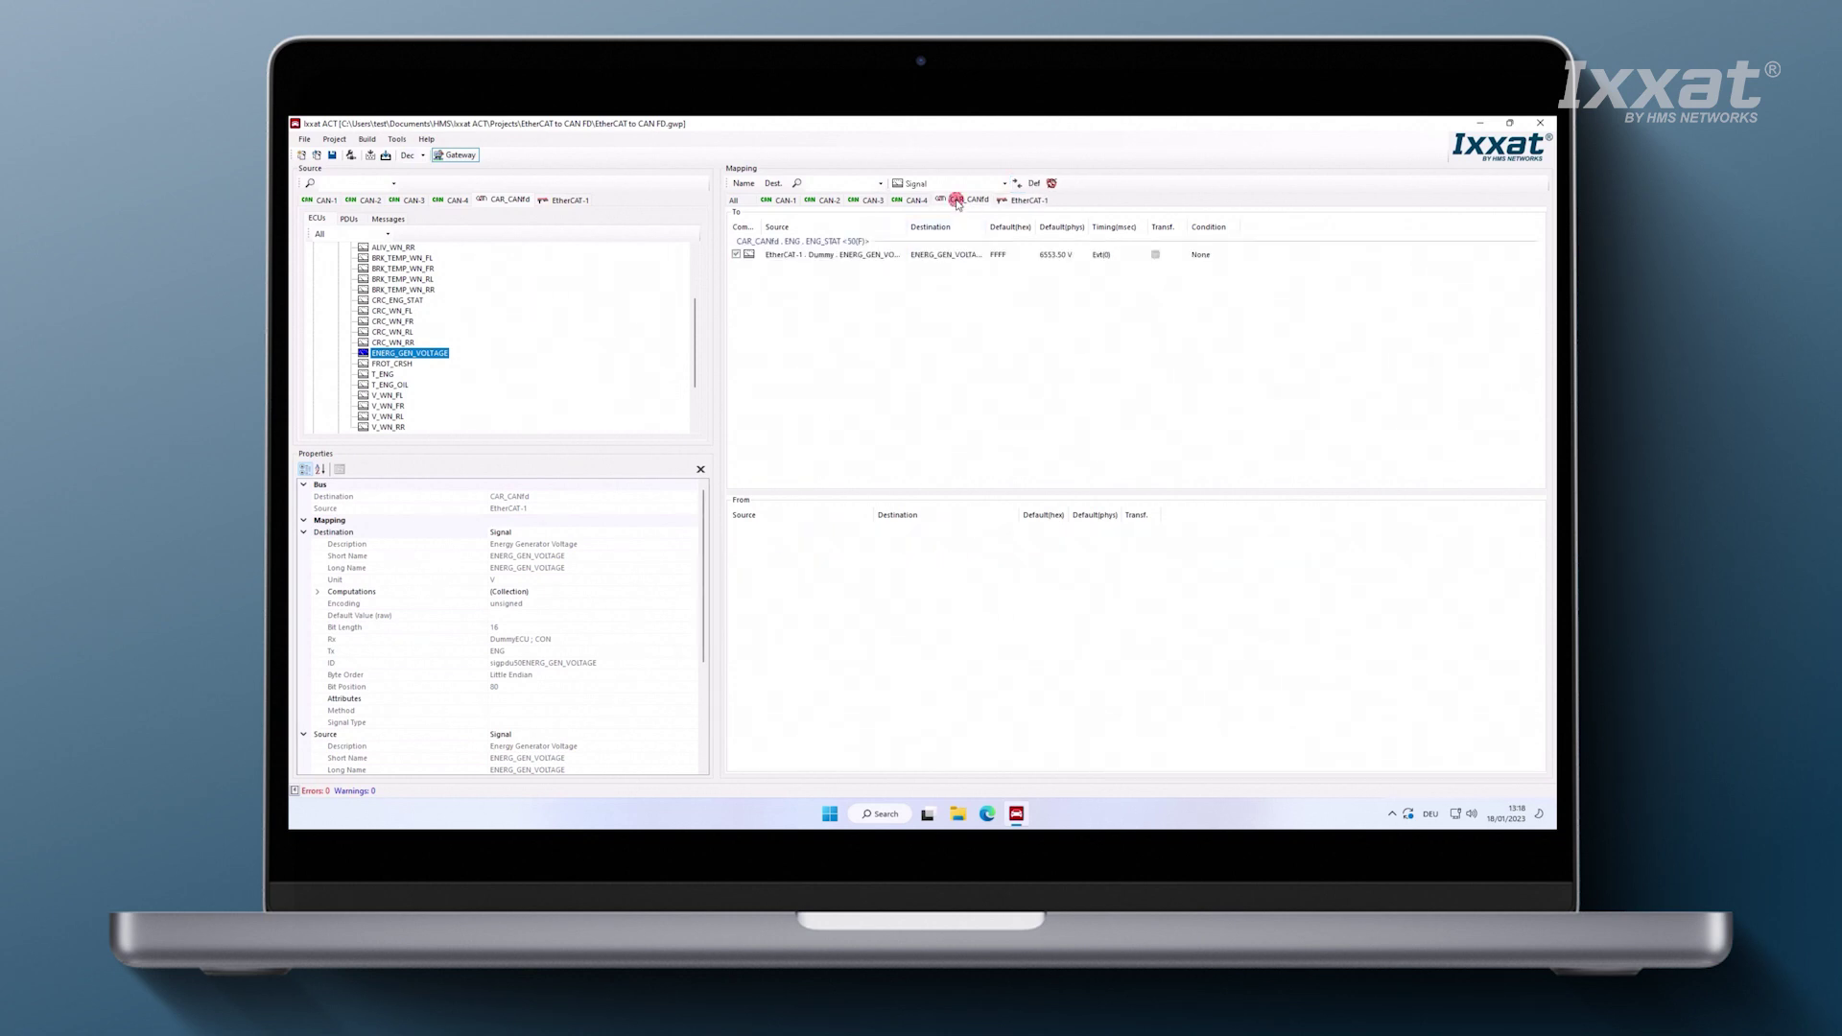
click(894, 255)
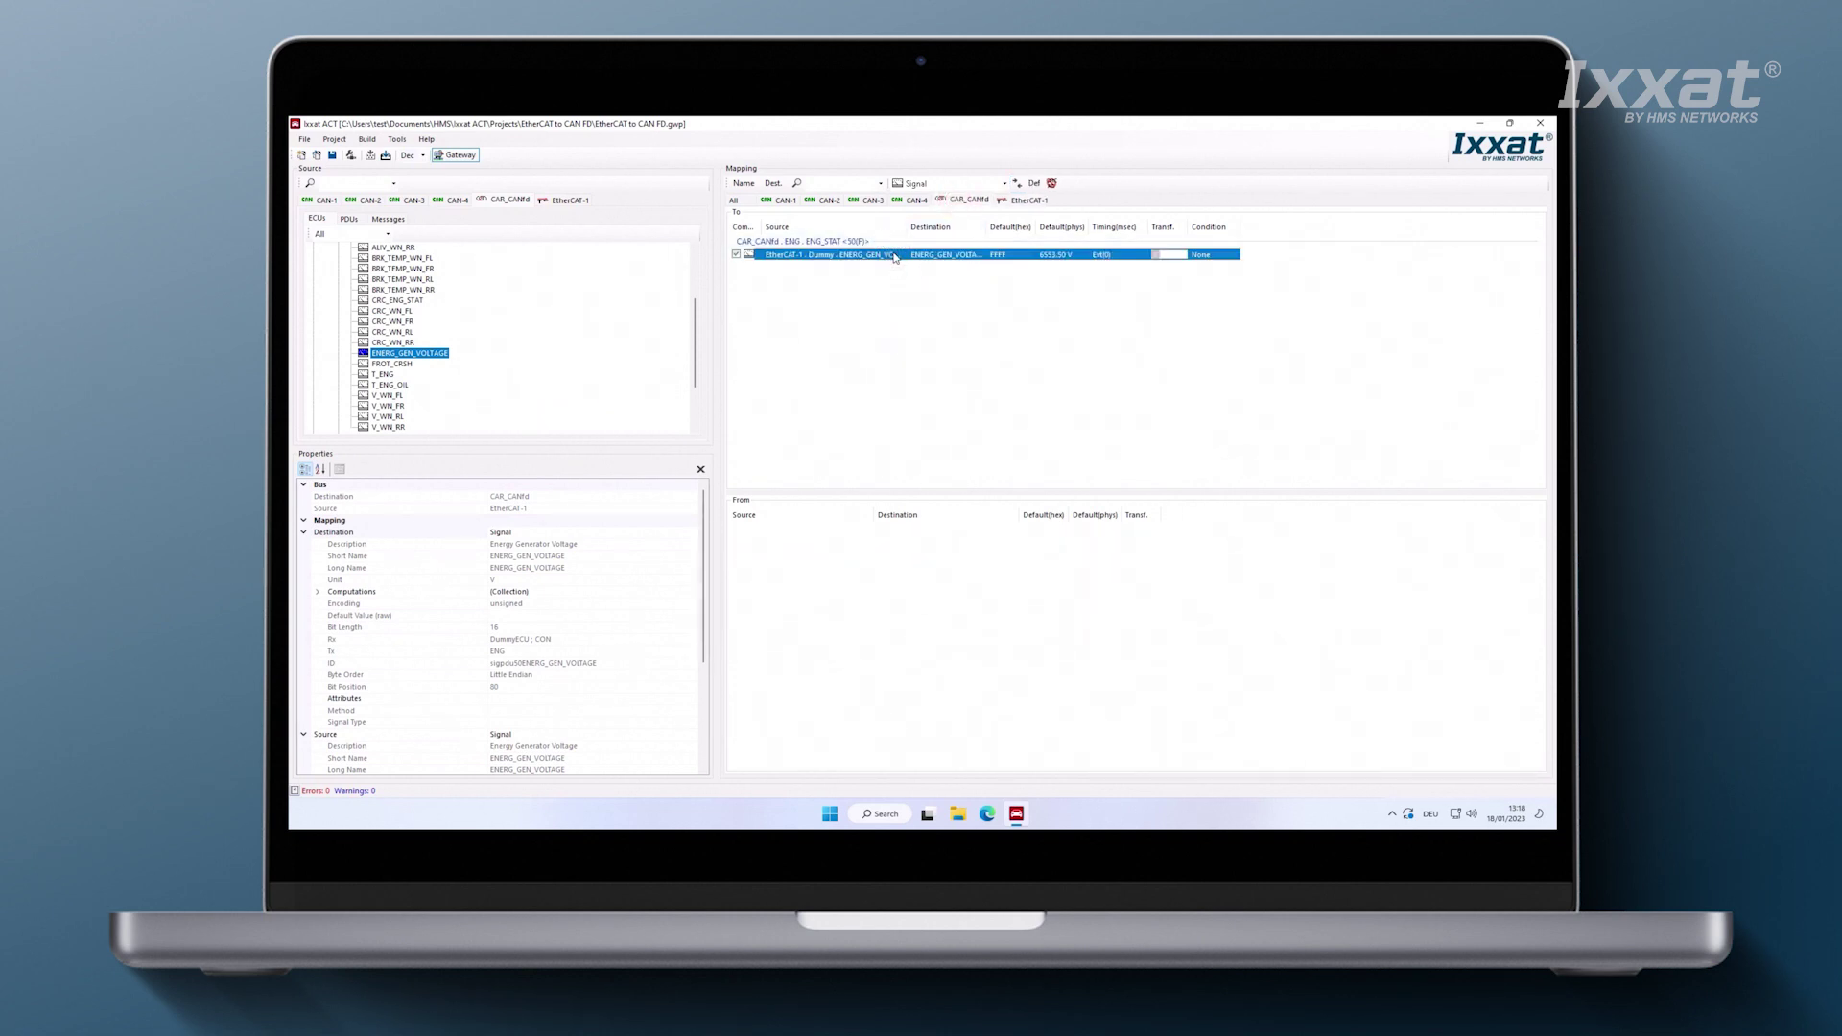